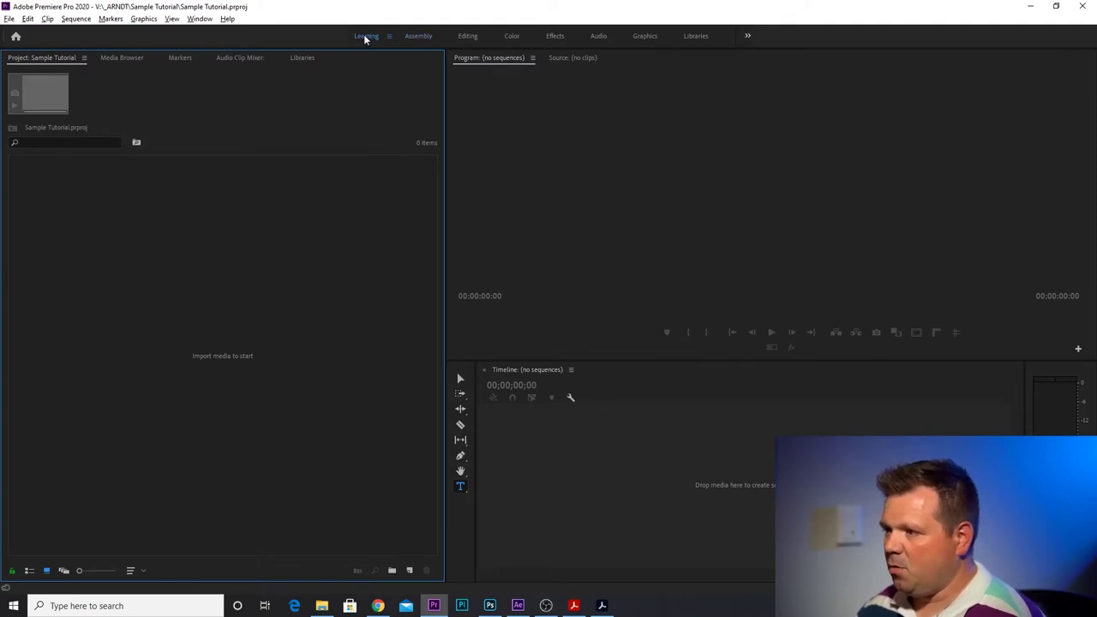
- Preview the Learning workspace, then return to Assembly and narrow its Project panel and tools column
click(365, 37)
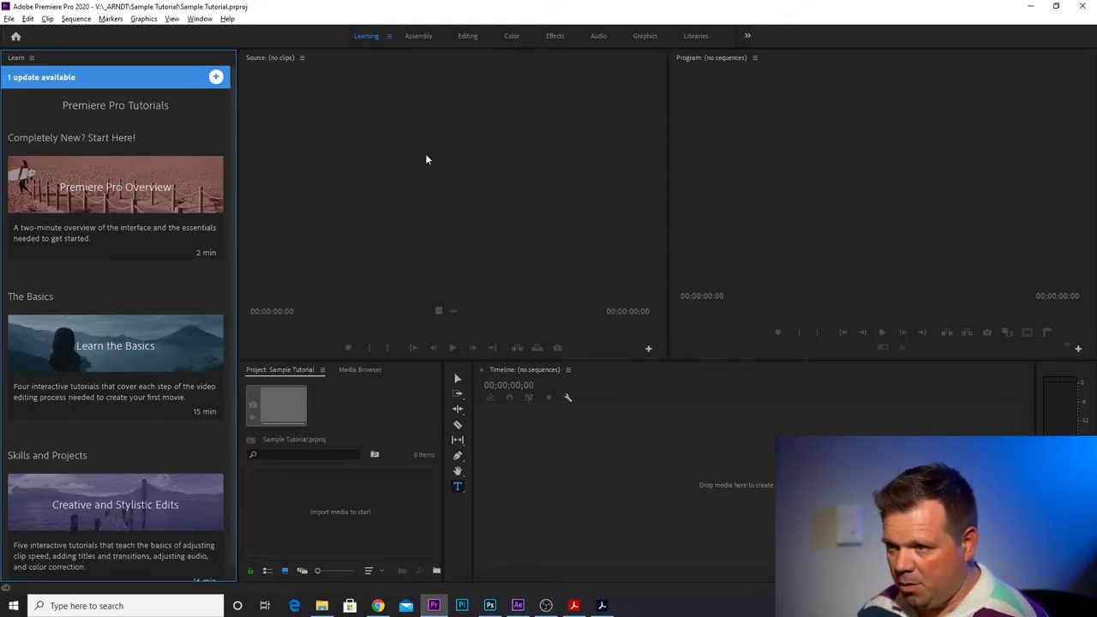
click(418, 36)
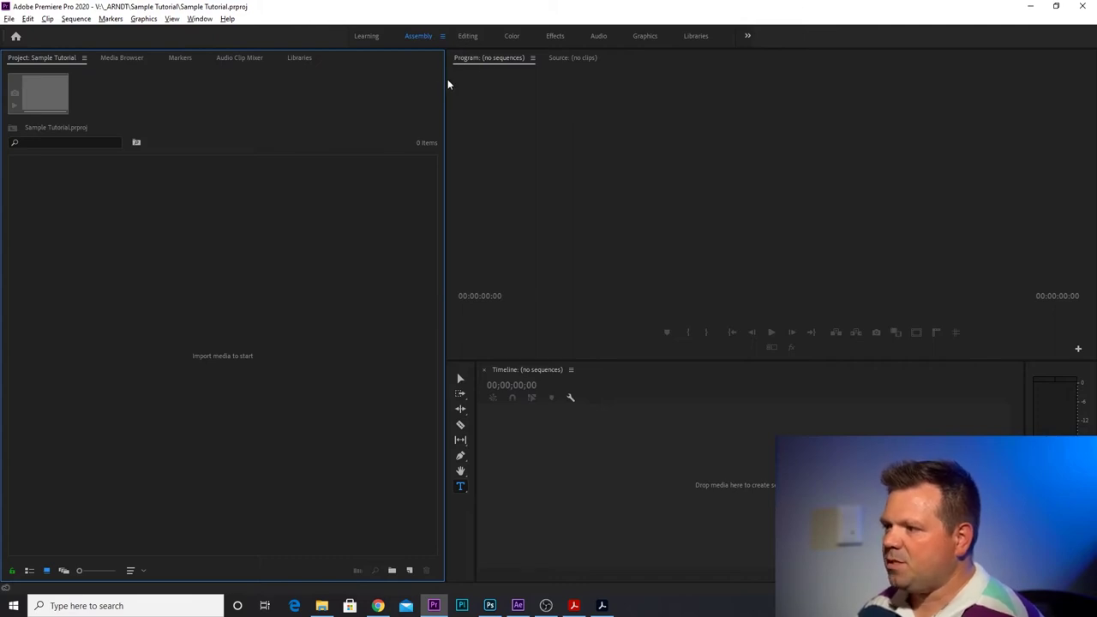
drag(445, 80, 362, 85)
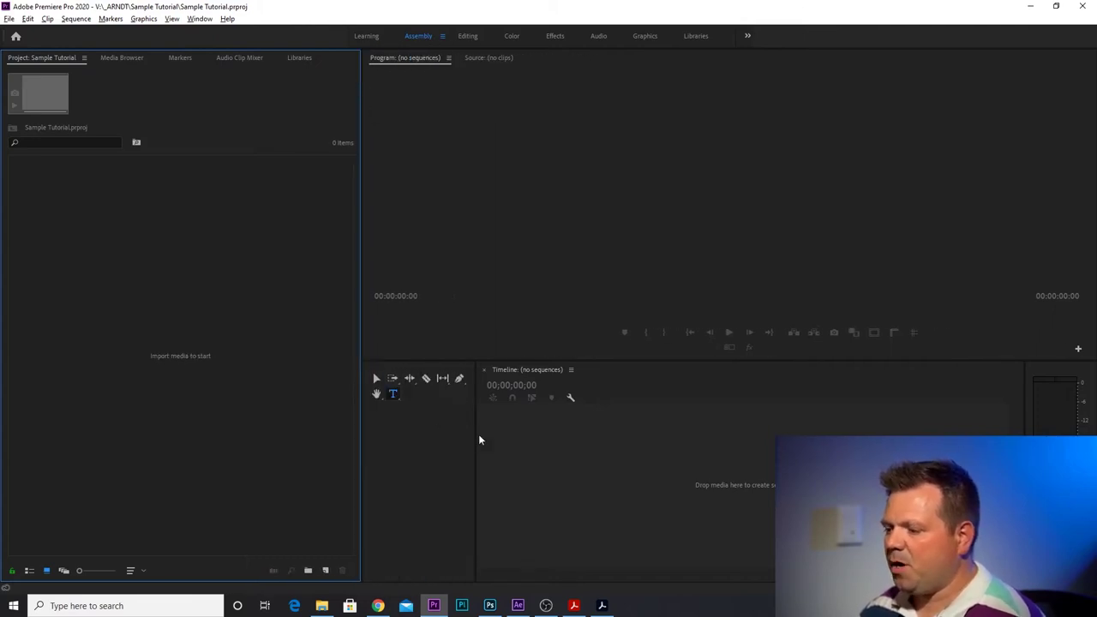
drag(476, 433, 393, 429)
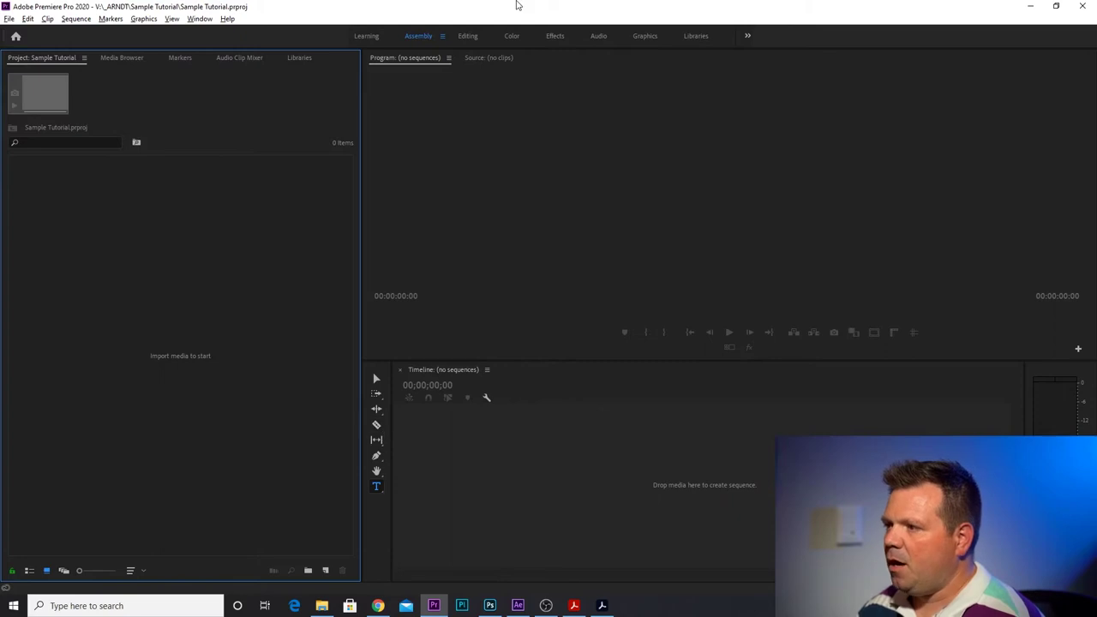
- Tour the Editing, Color, Audio, Graphics and Libraries workspaces, ending in Color
click(463, 36)
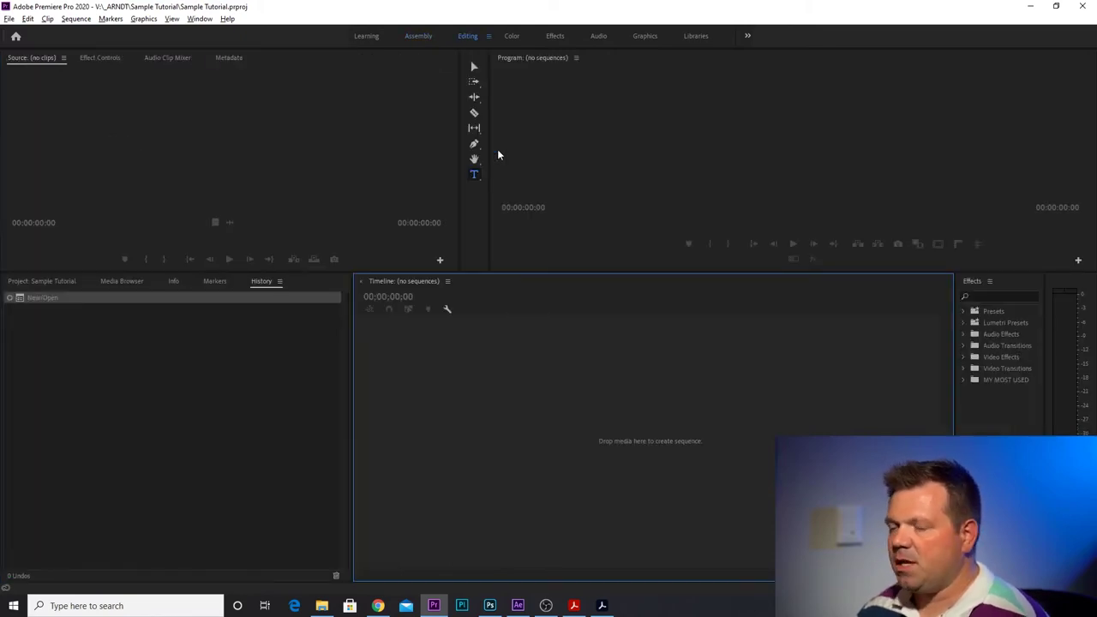
click(507, 37)
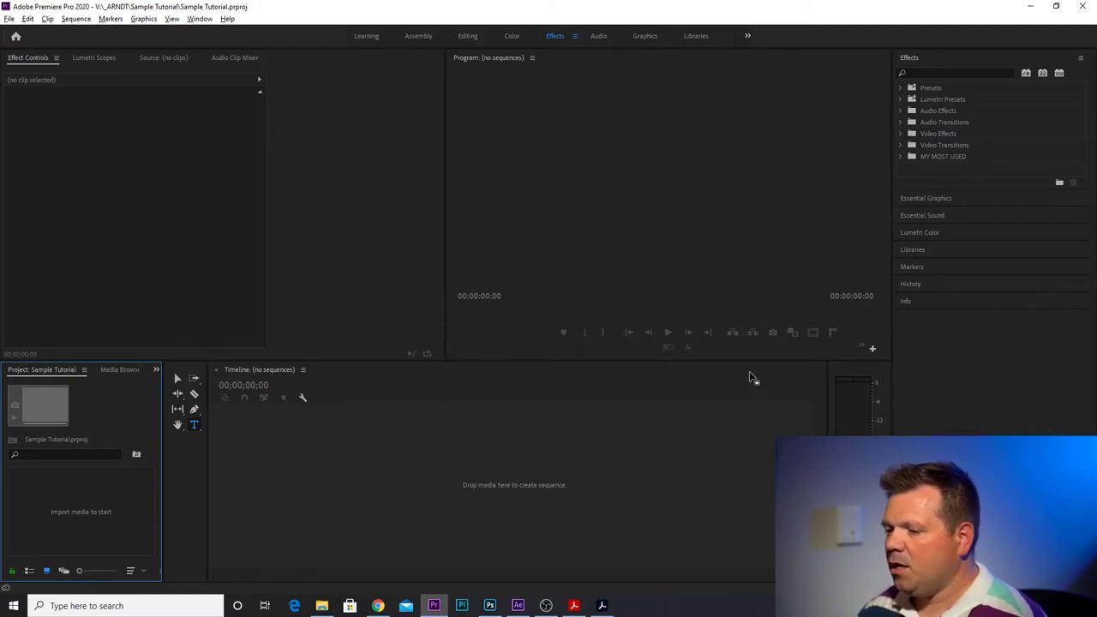
click(599, 38)
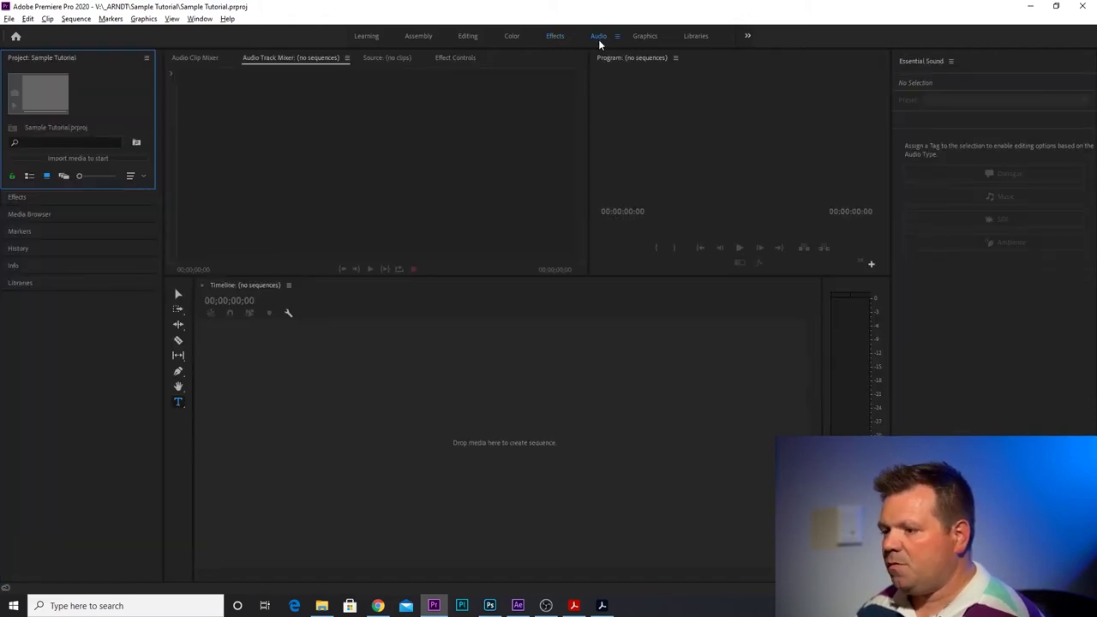
click(644, 36)
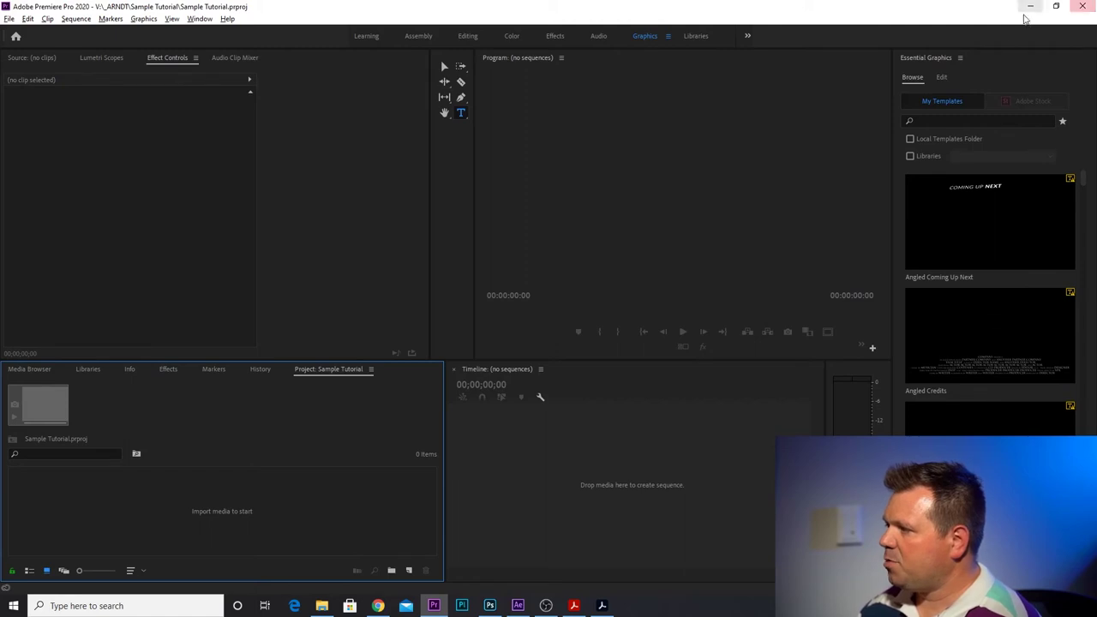
click(690, 35)
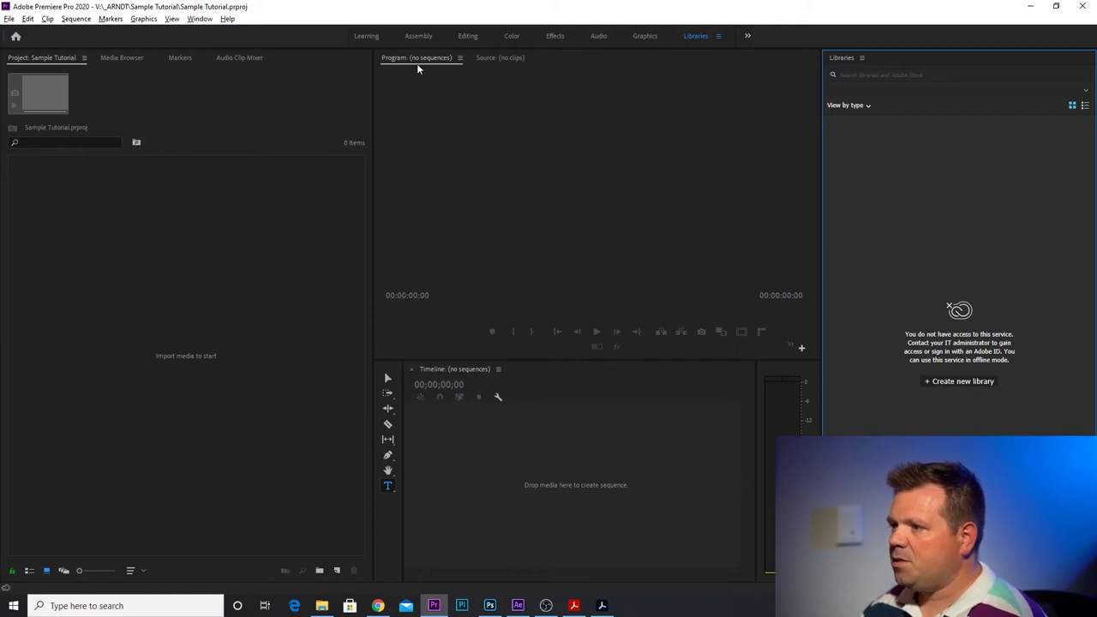
click(507, 35)
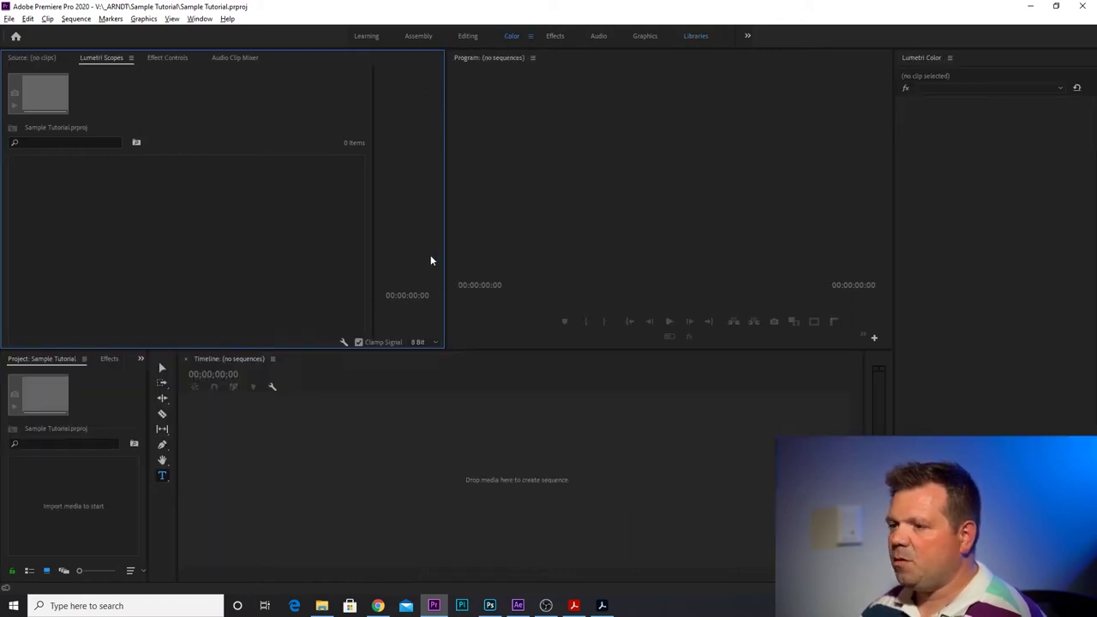
- Cycle through Assembly, Editing, Color and Audio, checking the Audio Track Mixer, then return to Assembly
click(417, 38)
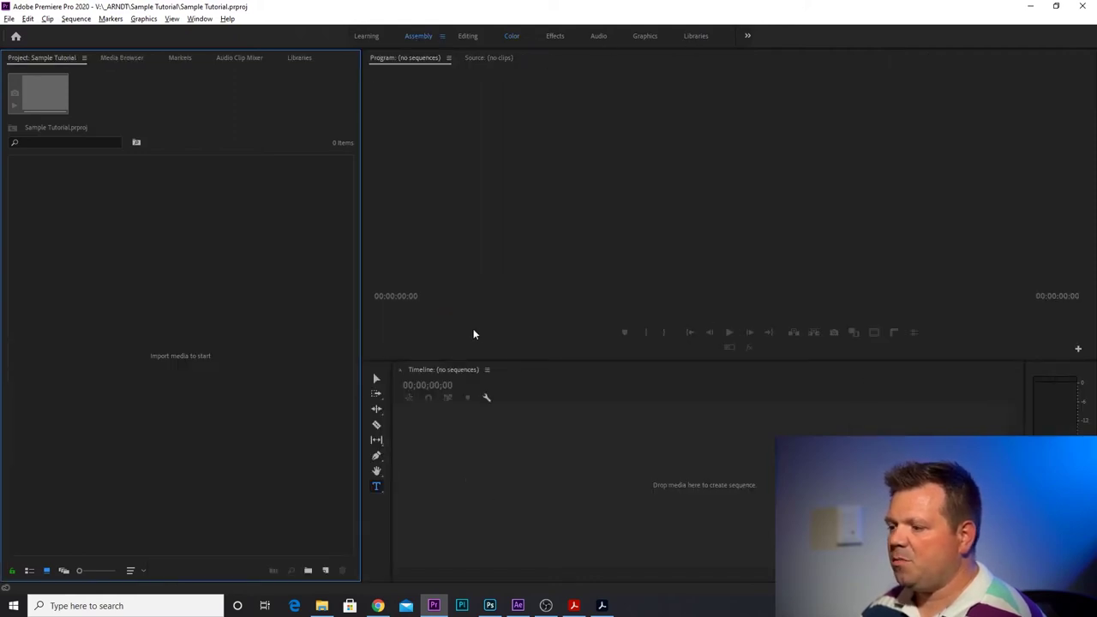
click(476, 40)
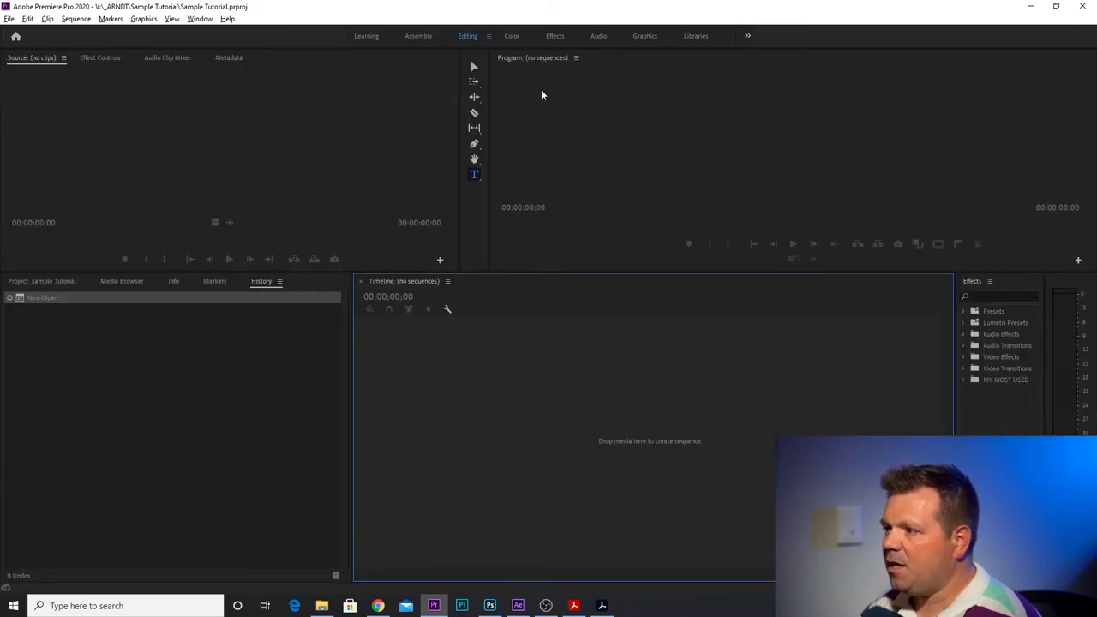
click(516, 36)
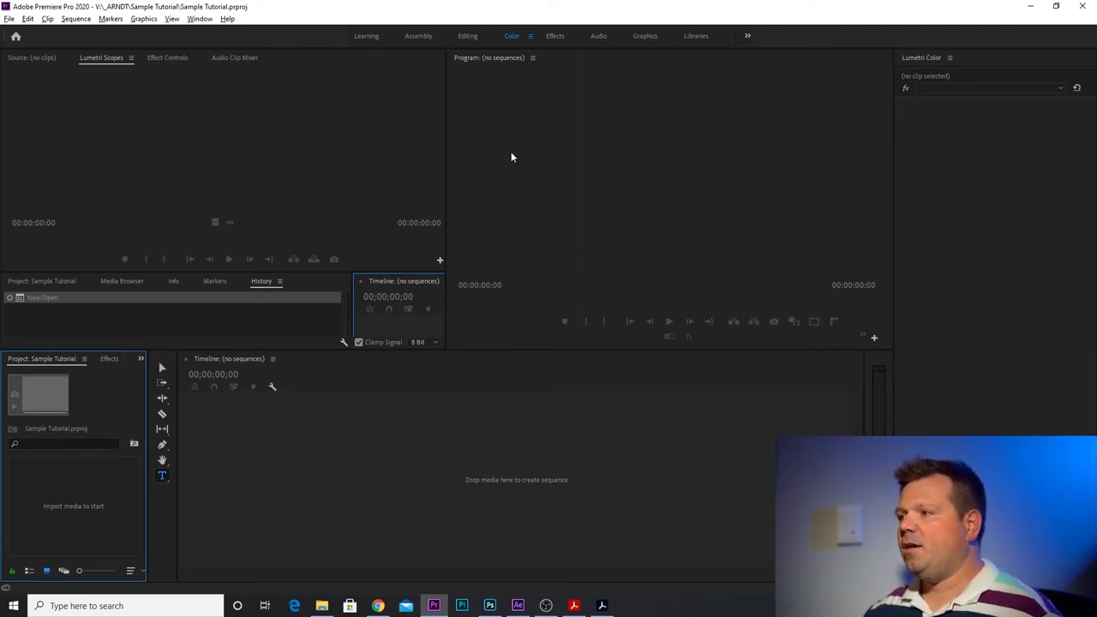
click(607, 37)
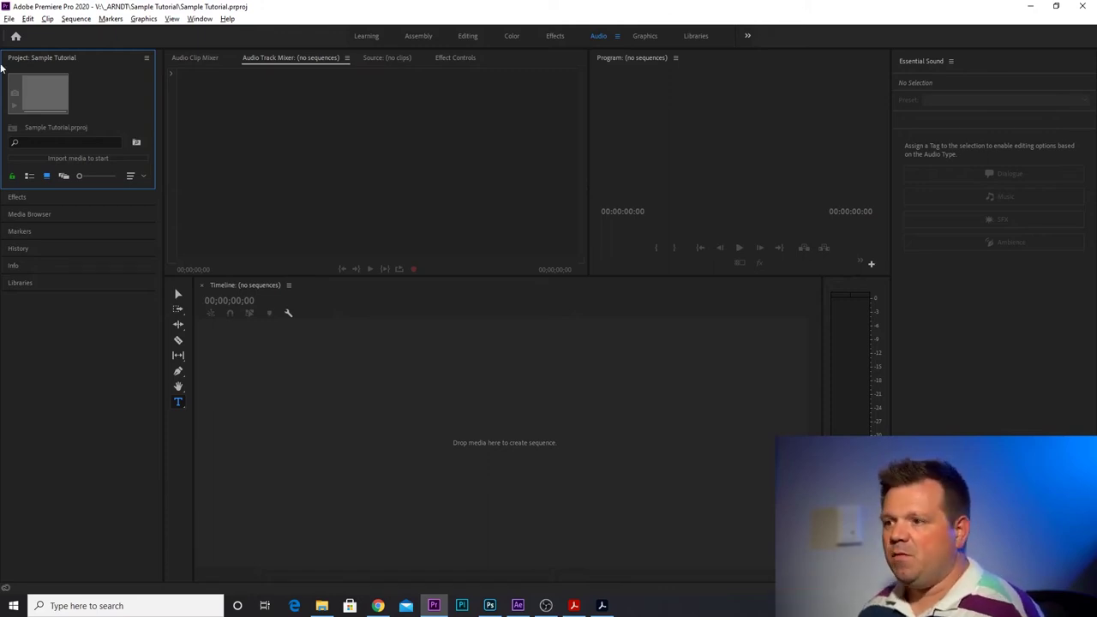
click(275, 64)
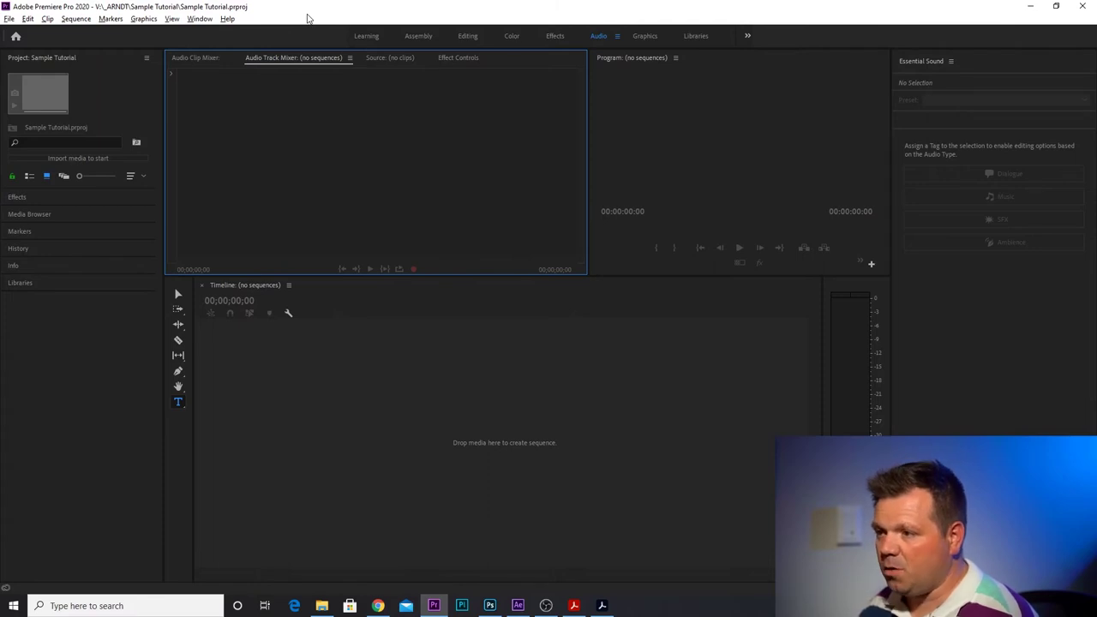
click(419, 37)
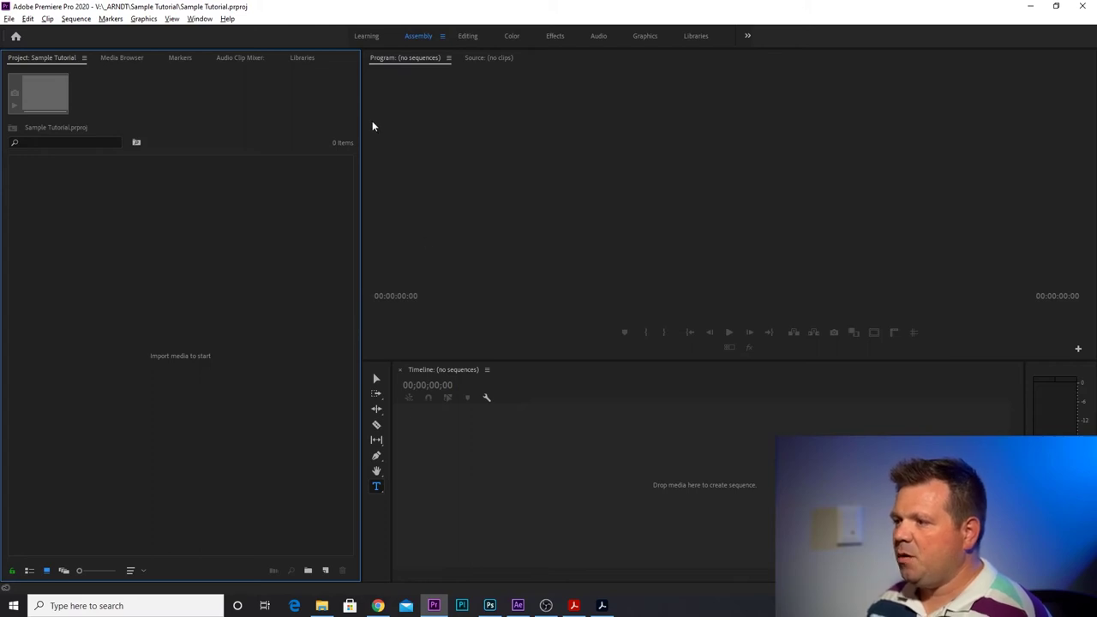
- Close the Program and Source monitor panels, then widen the Project panel beside the Timeline
click(486, 58)
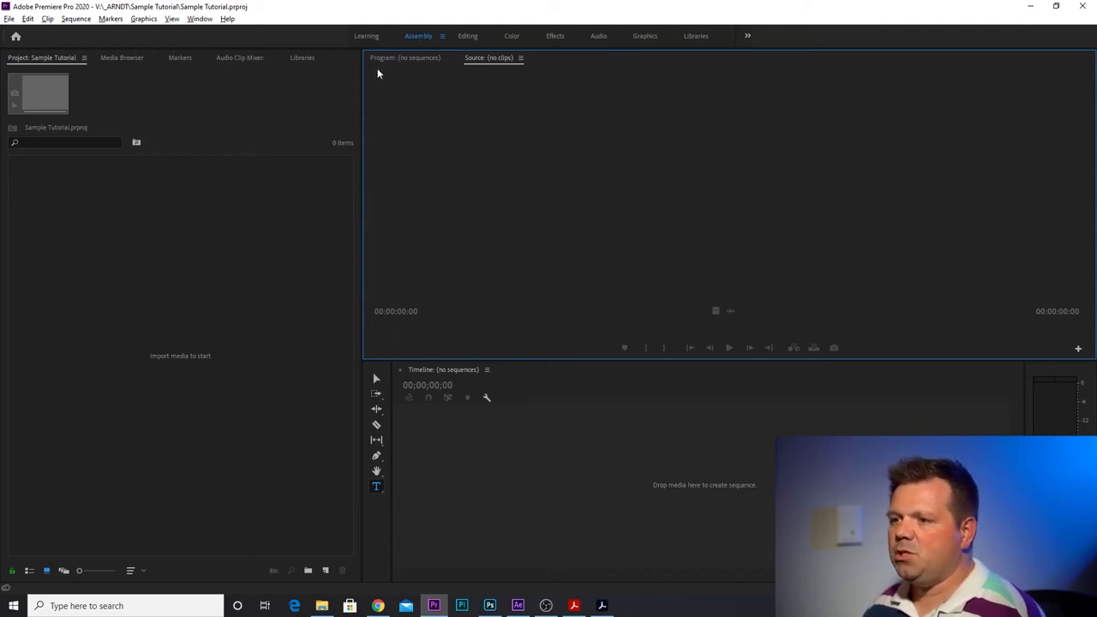
click(408, 58)
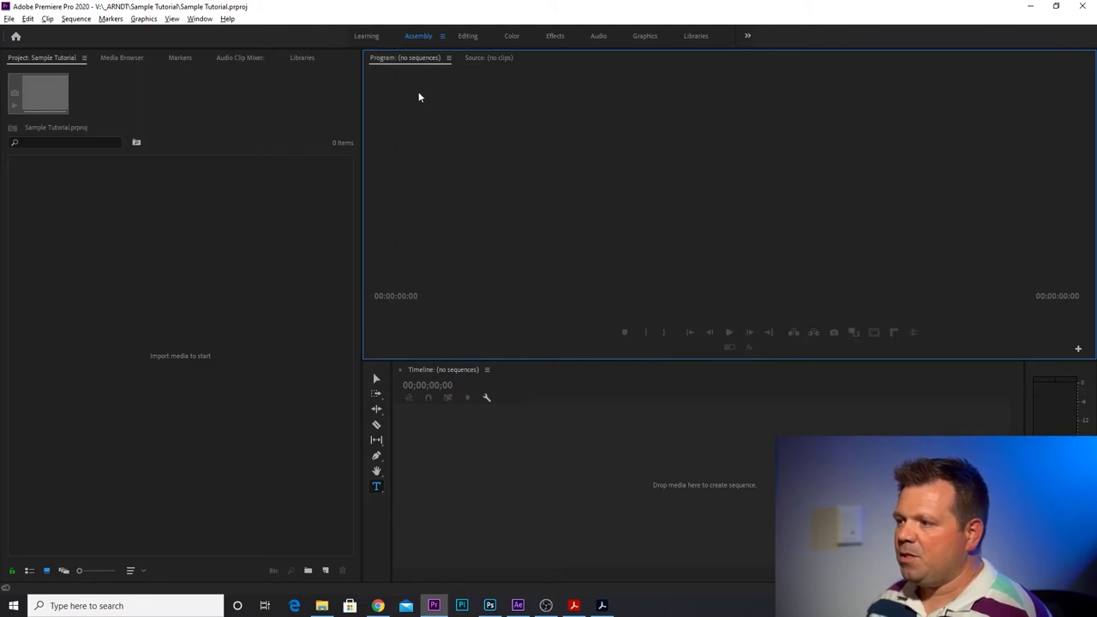
click(448, 58)
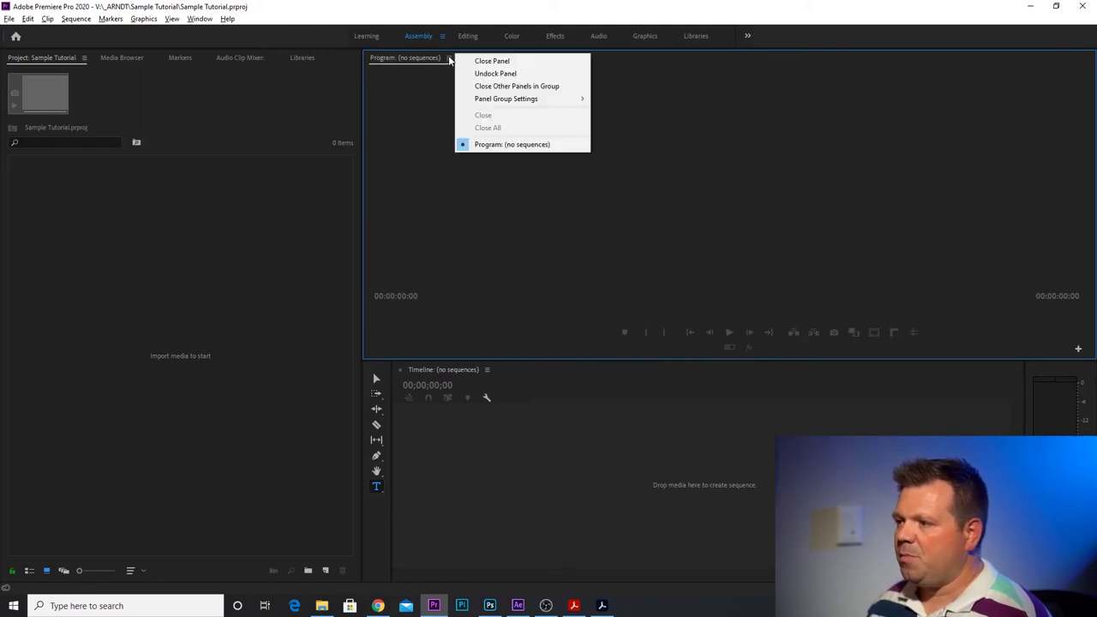
click(494, 62)
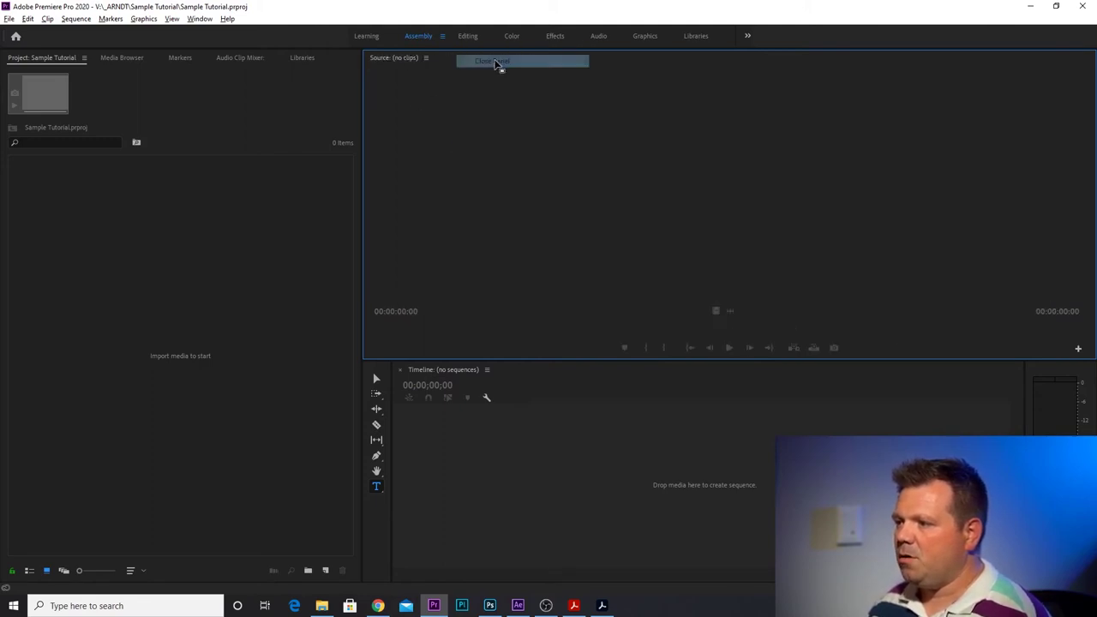
click(427, 59)
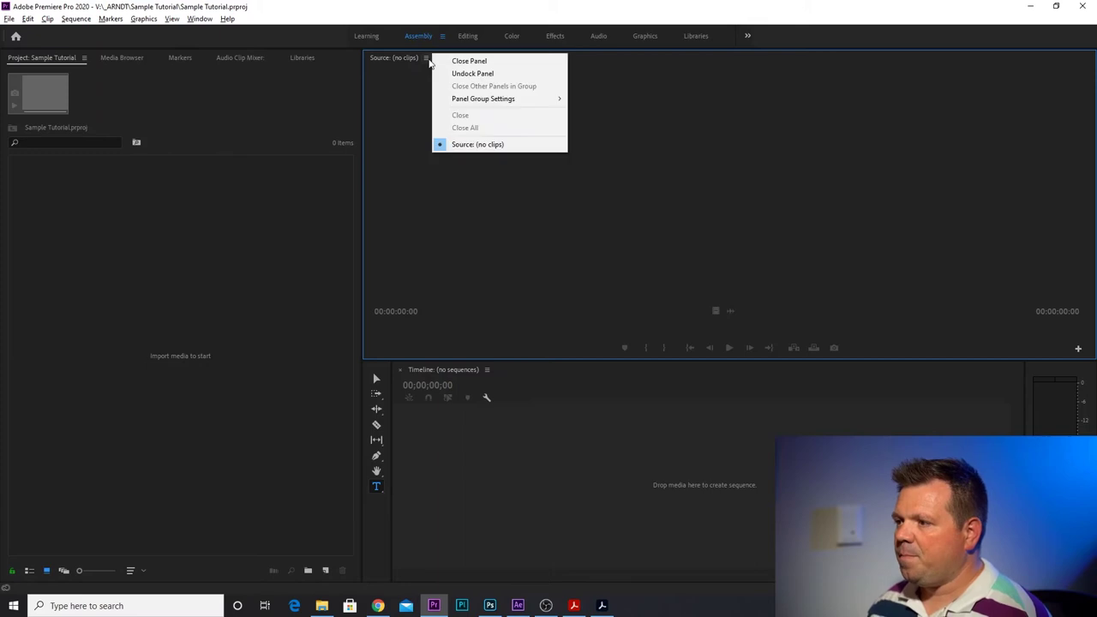
click(479, 61)
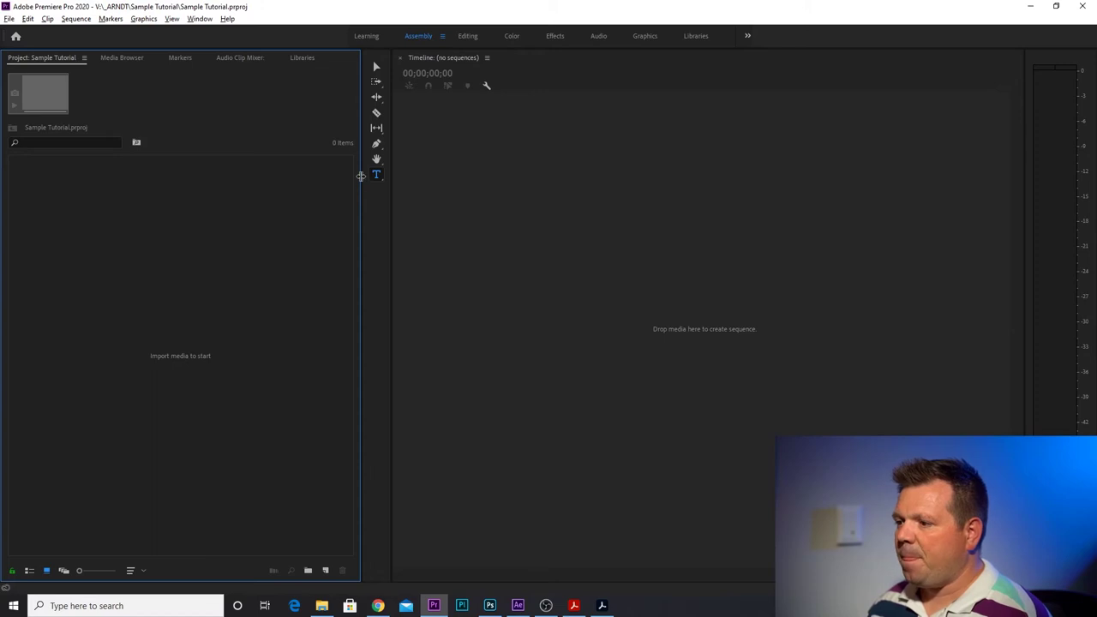
drag(361, 177, 463, 196)
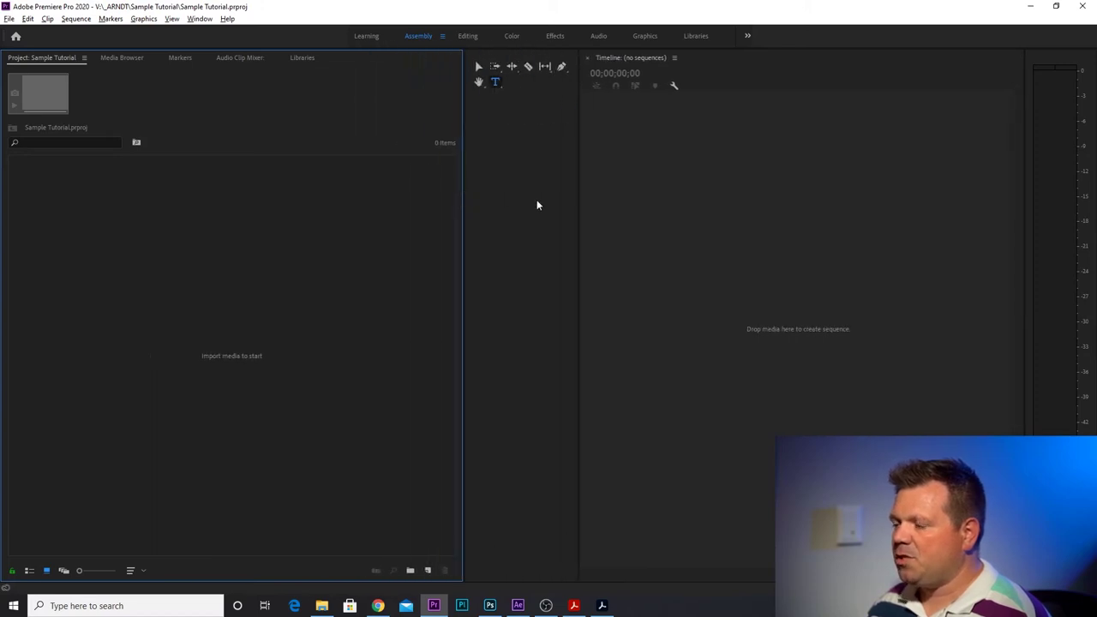
- Widen the tools panel so all tools sit in a single row
click(516, 176)
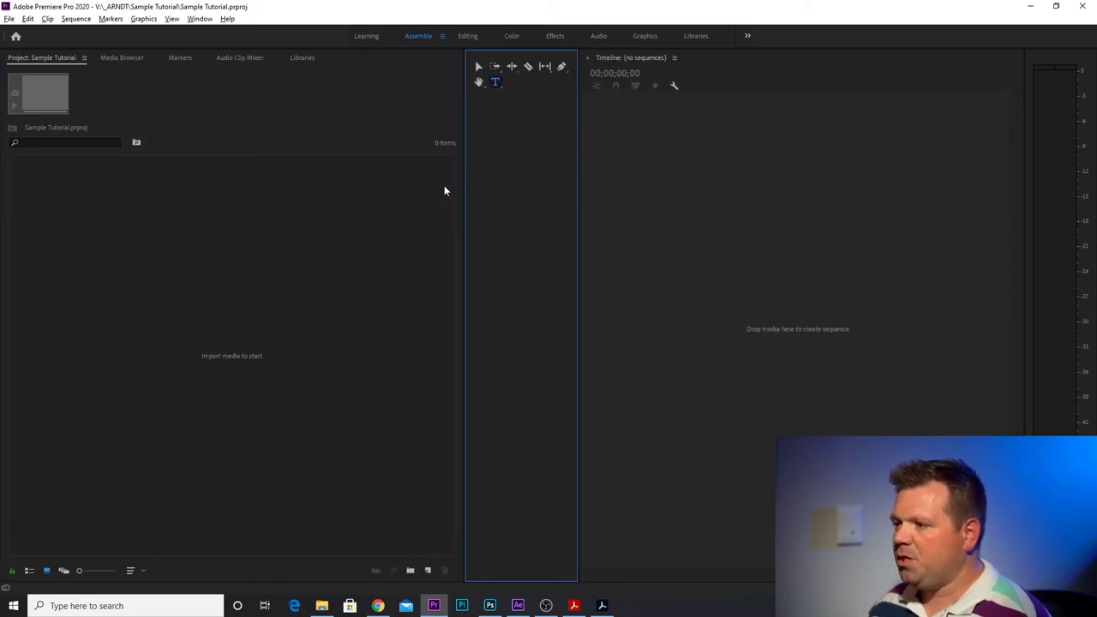
click(444, 185)
click(511, 185)
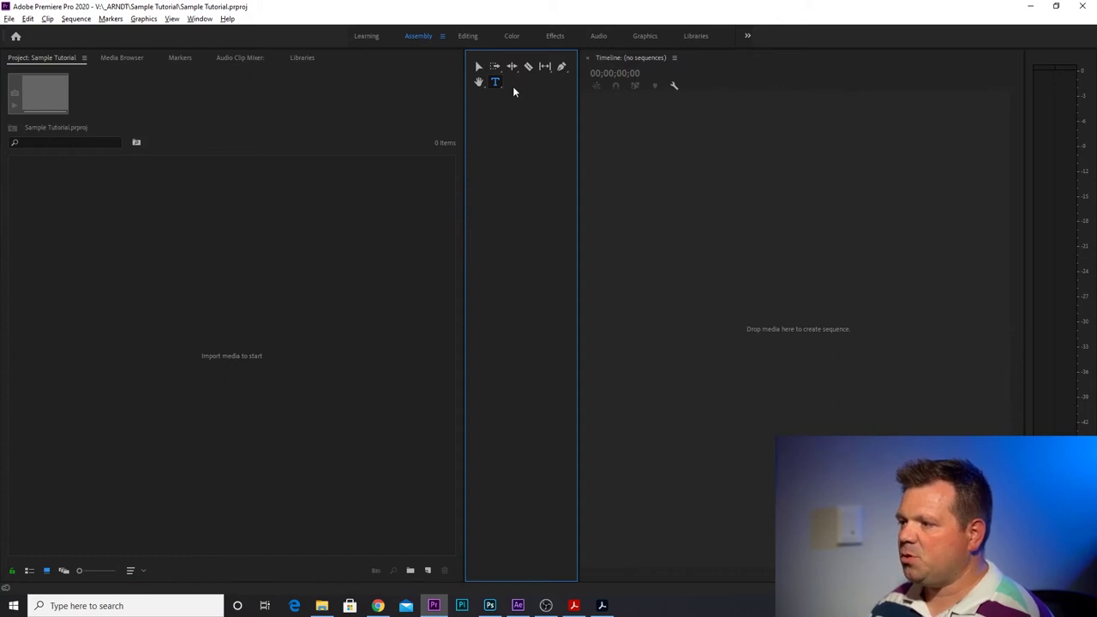
click(693, 175)
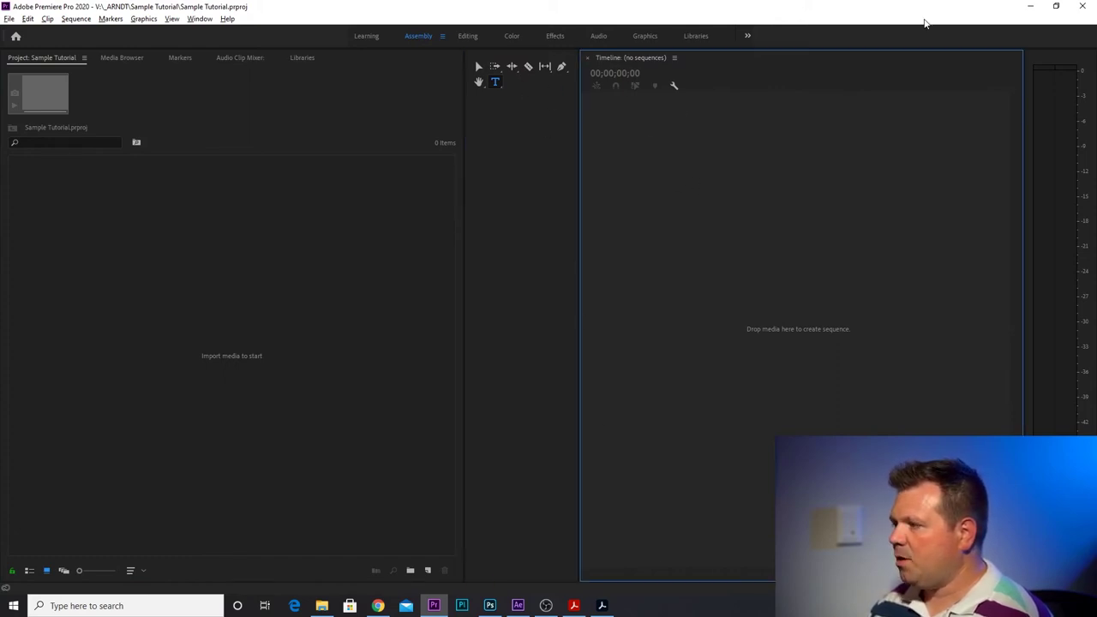
drag(577, 161, 708, 209)
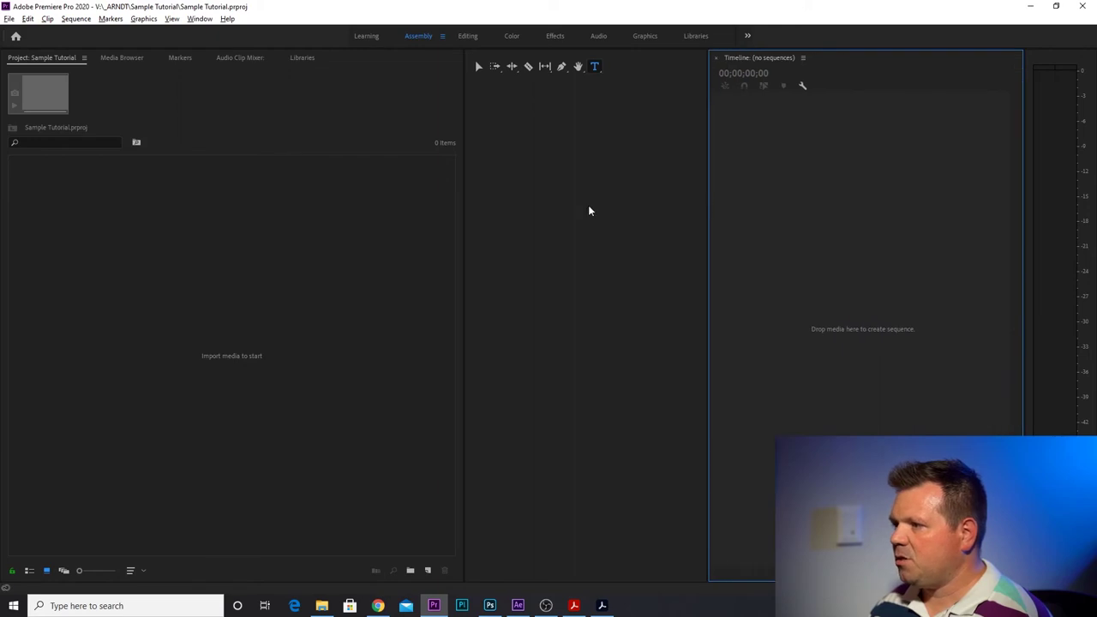
- Remove the Timeline panel and stretch the Project panel across most of the window
drag(466, 203, 580, 208)
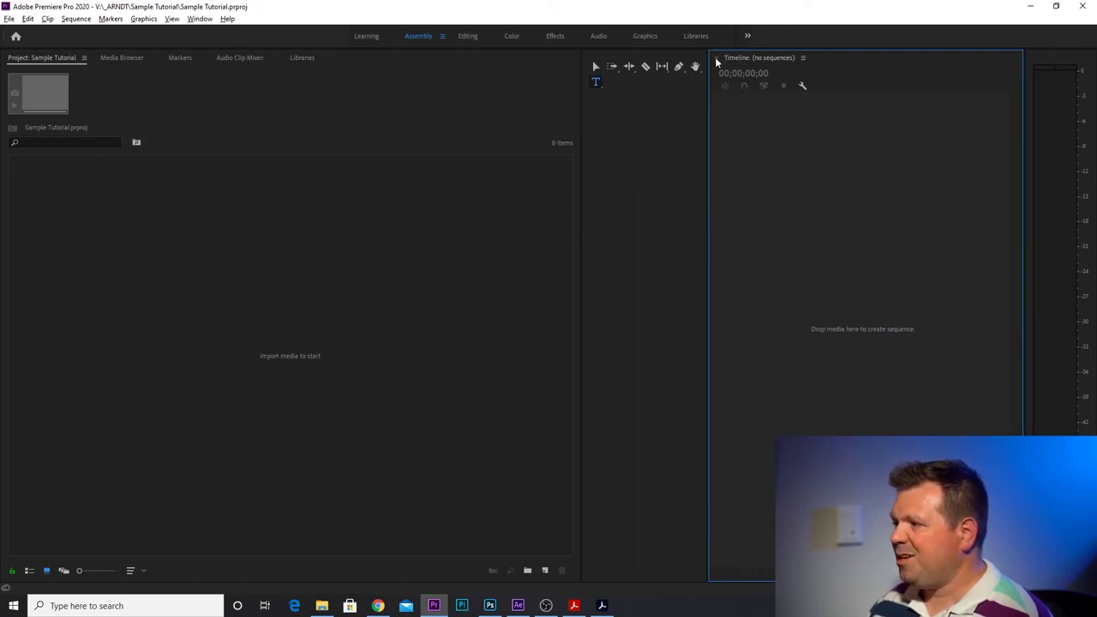
drag(716, 63, 685, 189)
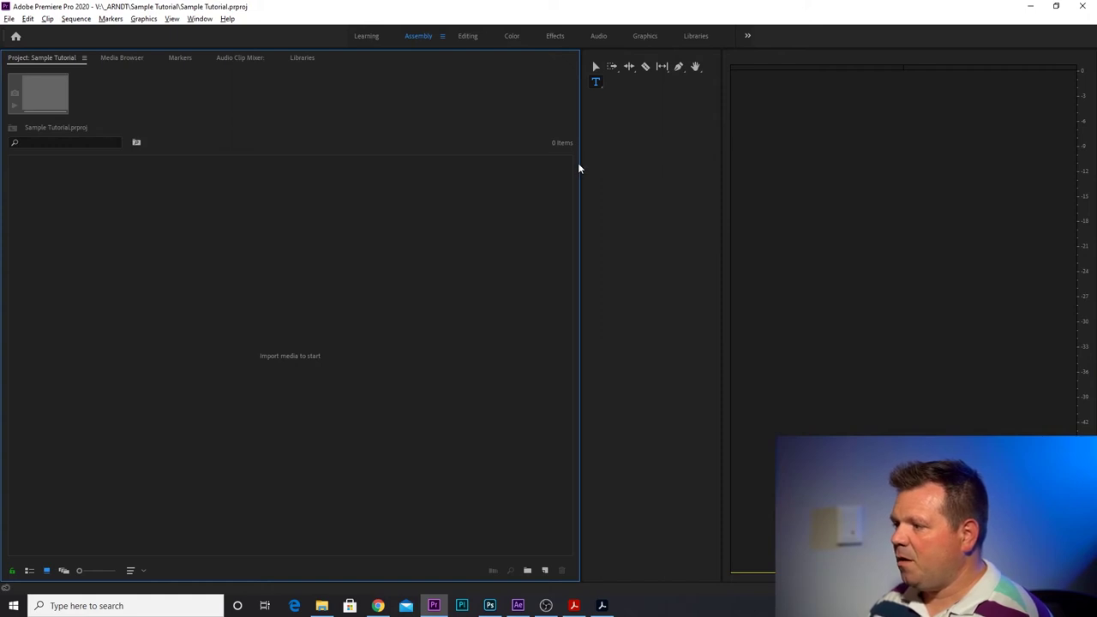
drag(580, 164, 931, 194)
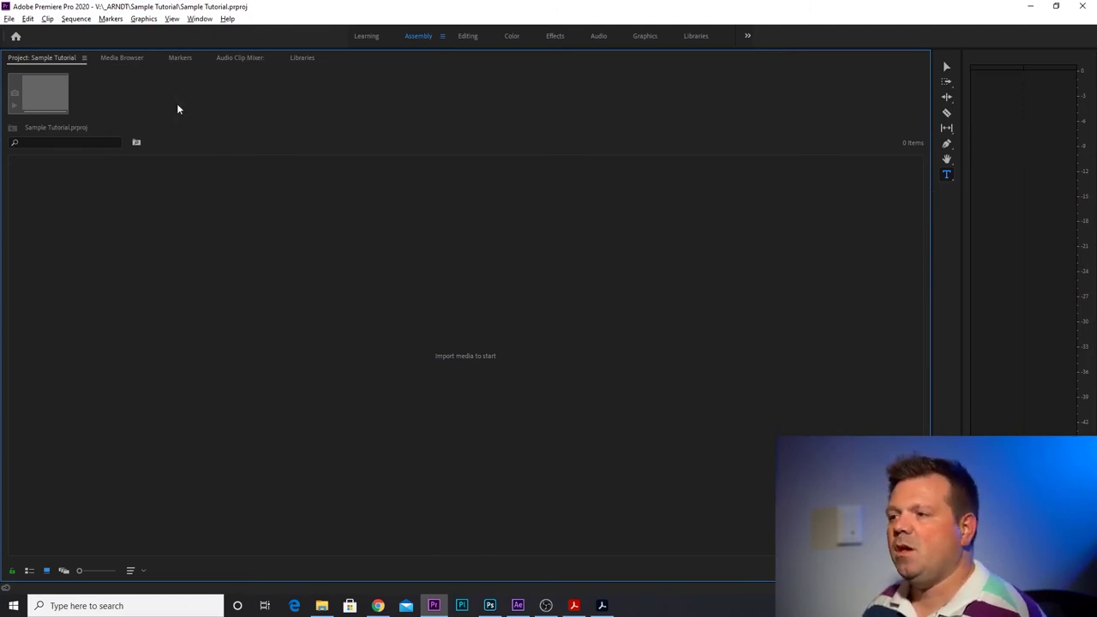
- Show the Media Browser with the L: drive, Local Drives and Network Drives nodes collapsed
click(122, 57)
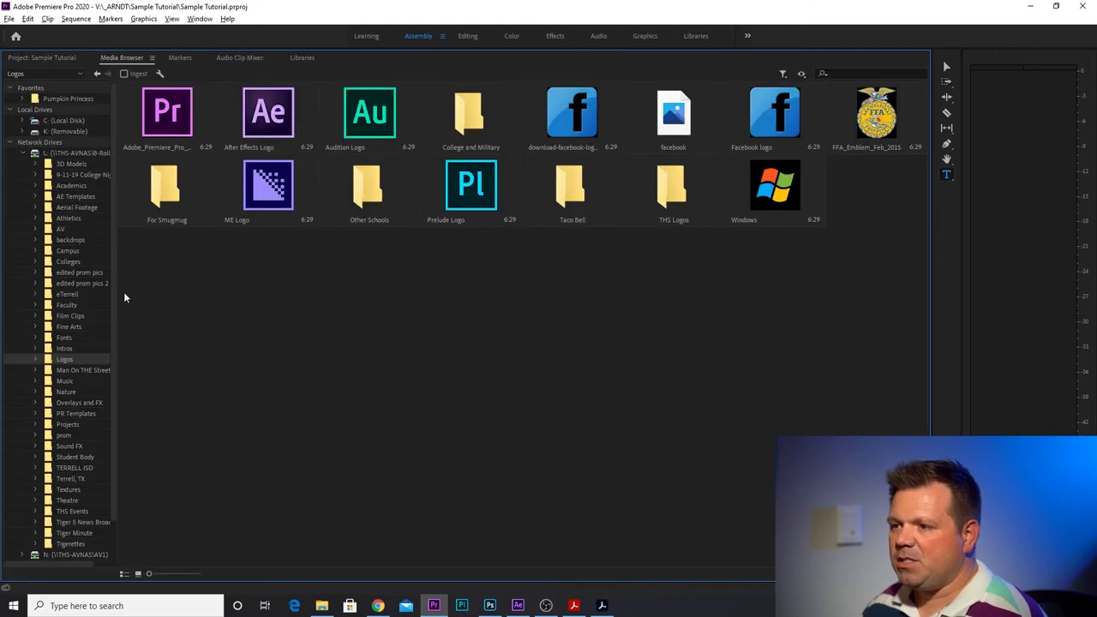
click(23, 154)
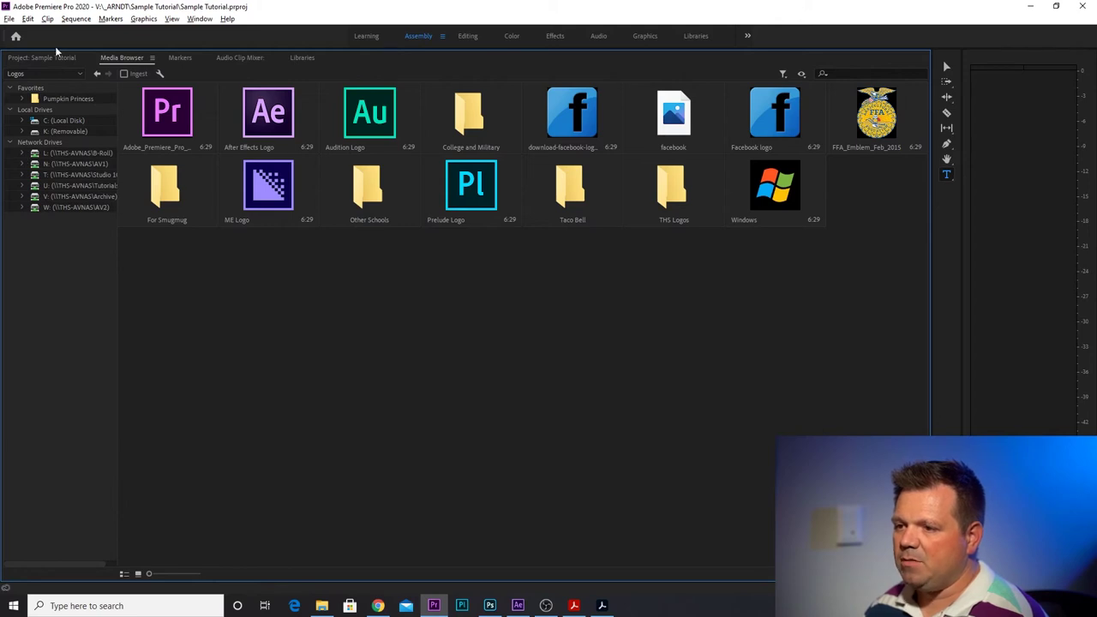
click(10, 110)
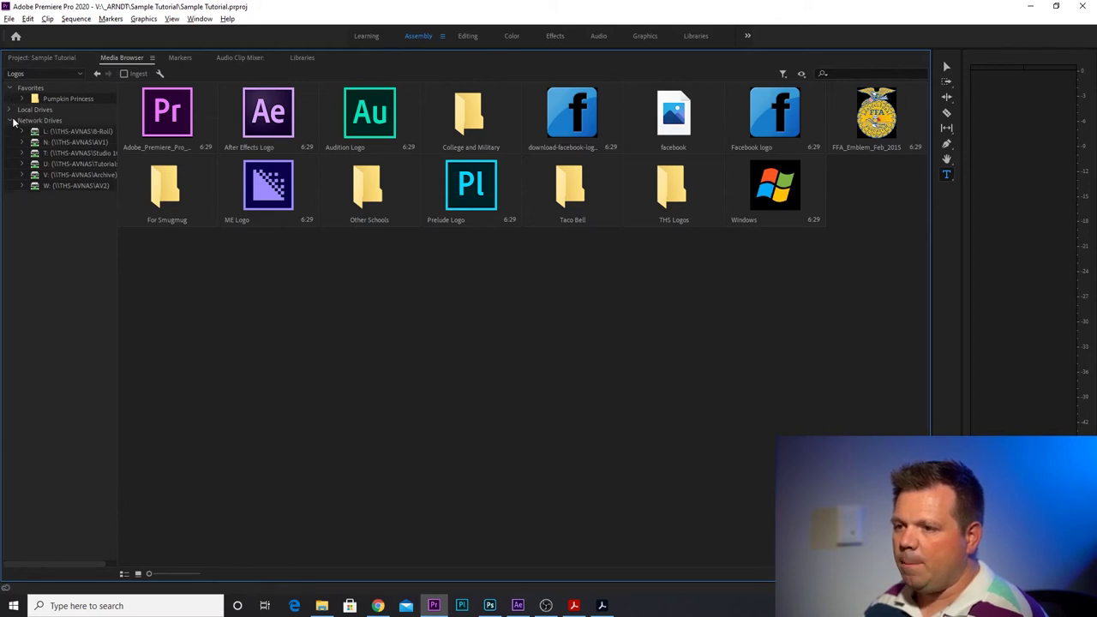
click(13, 122)
click(12, 121)
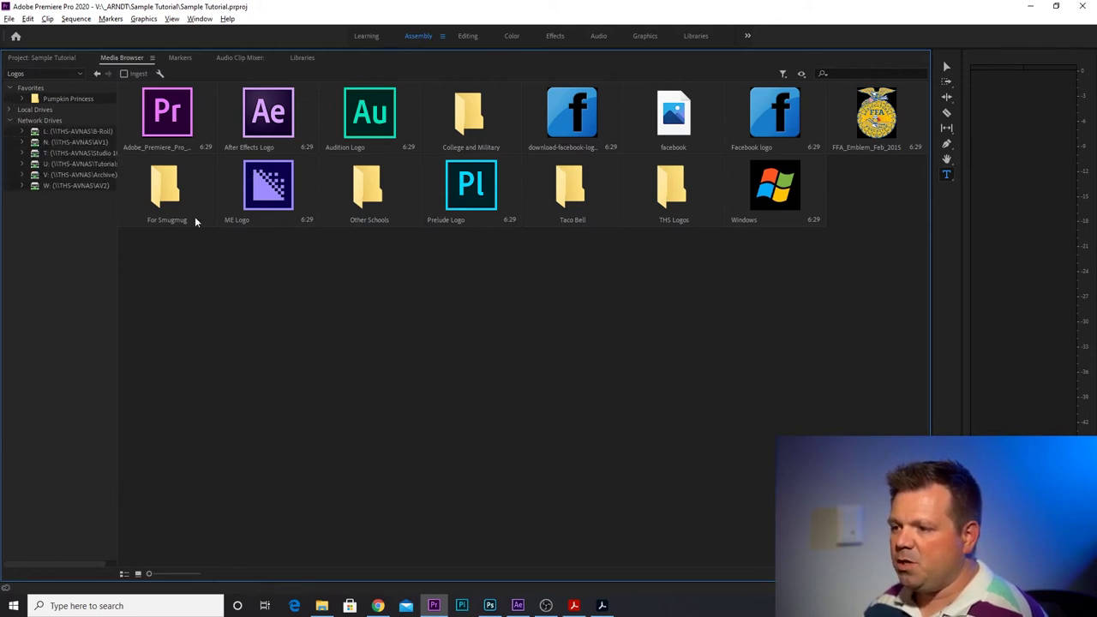
click(12, 121)
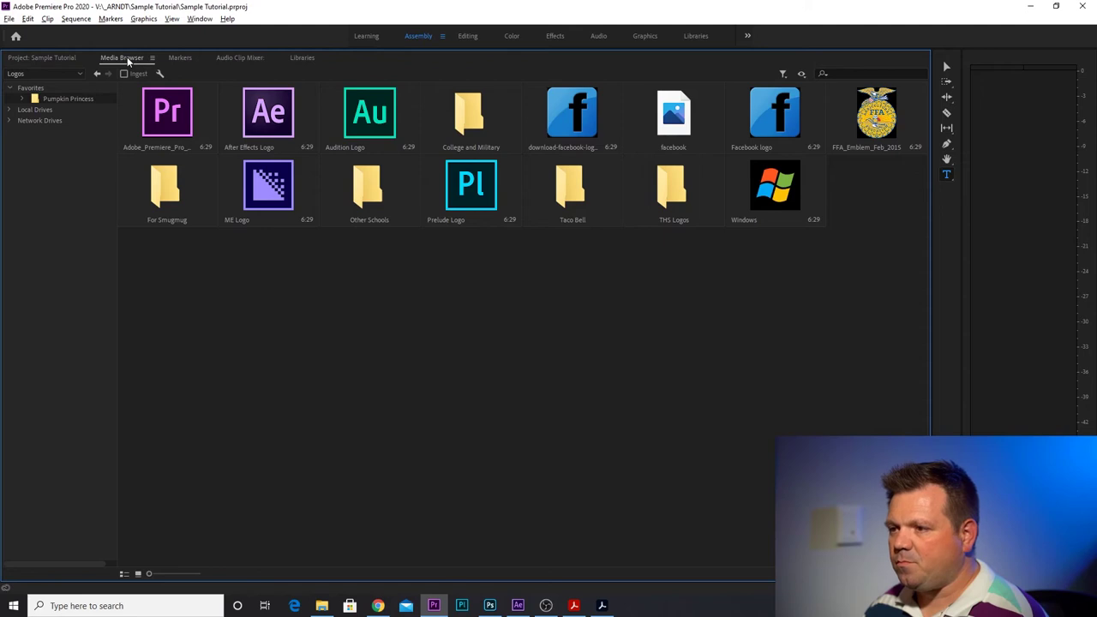
drag(127, 56, 367, 563)
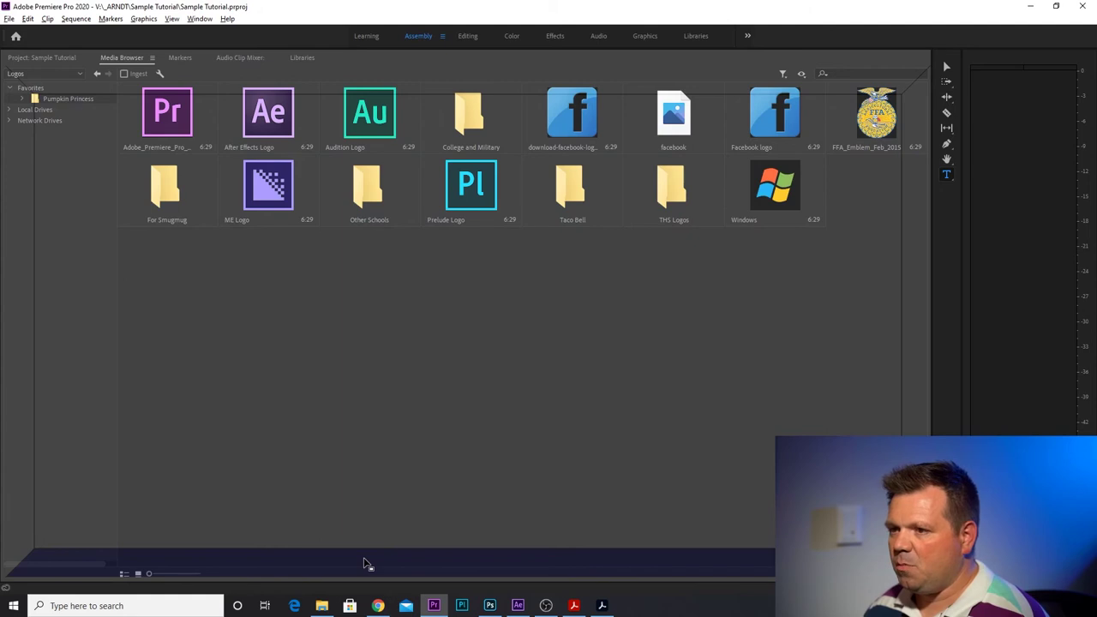
- Dock the Media Browser as its own panel beside the Markers group
drag(367, 562, 479, 90)
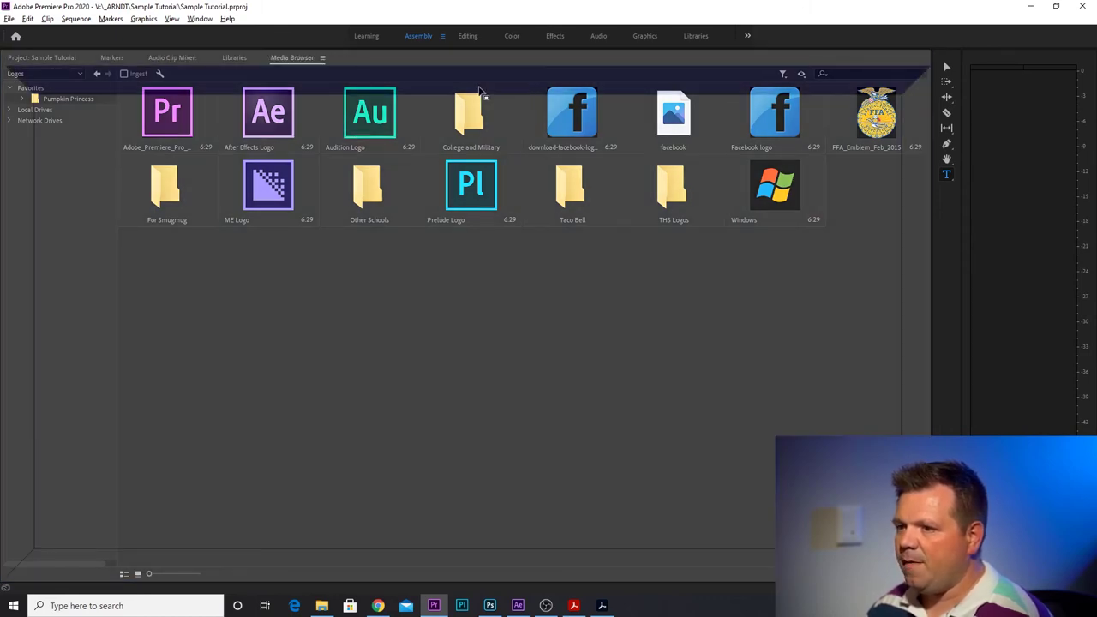
drag(480, 90, 927, 140)
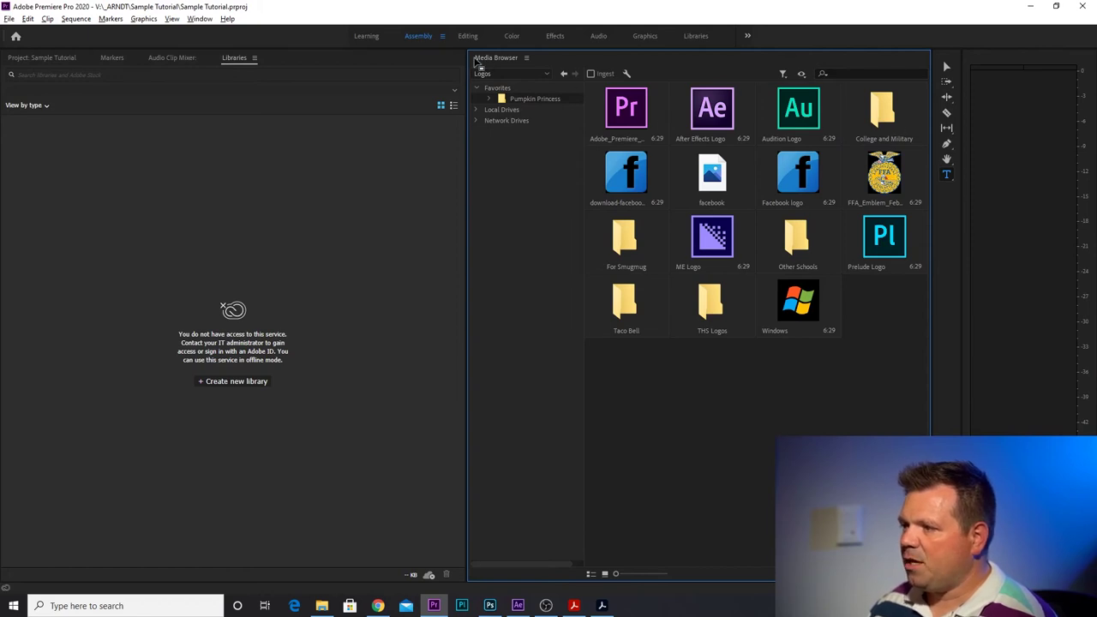
drag(478, 67, 454, 327)
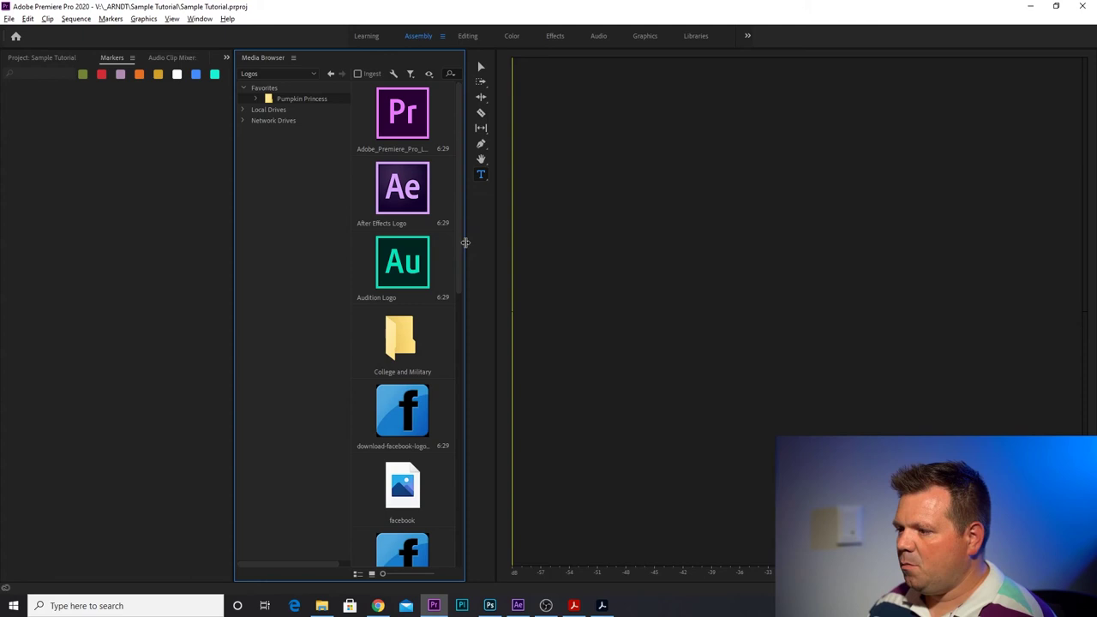
- Widen the Media Browser to a six-column thumbnail grid and show Project: Sample Tutorial on the left
drag(465, 242, 994, 294)
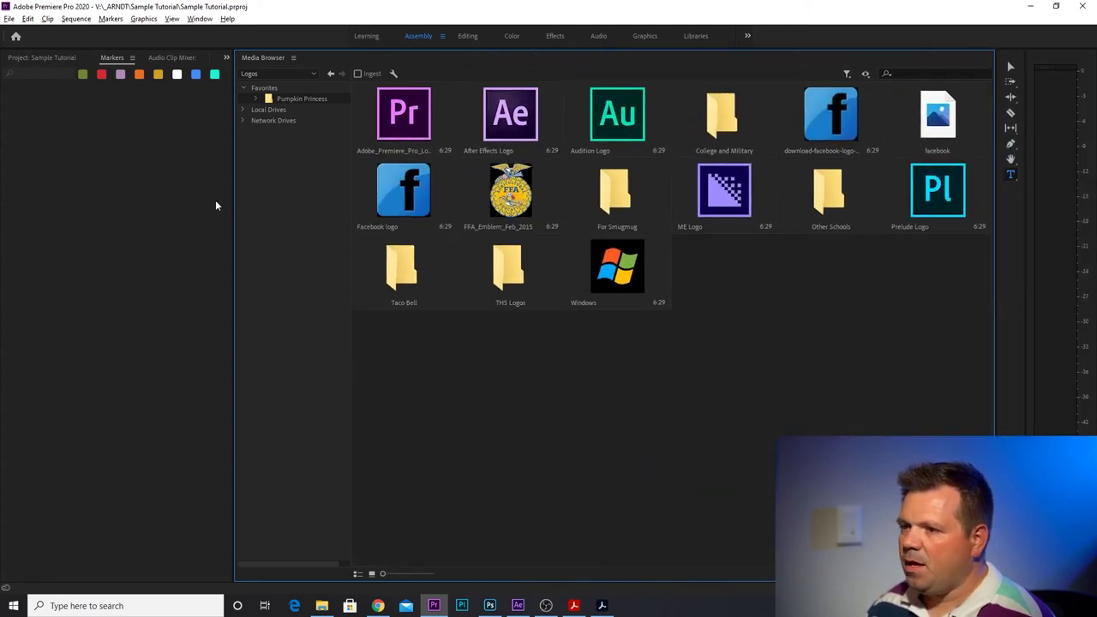
click(226, 57)
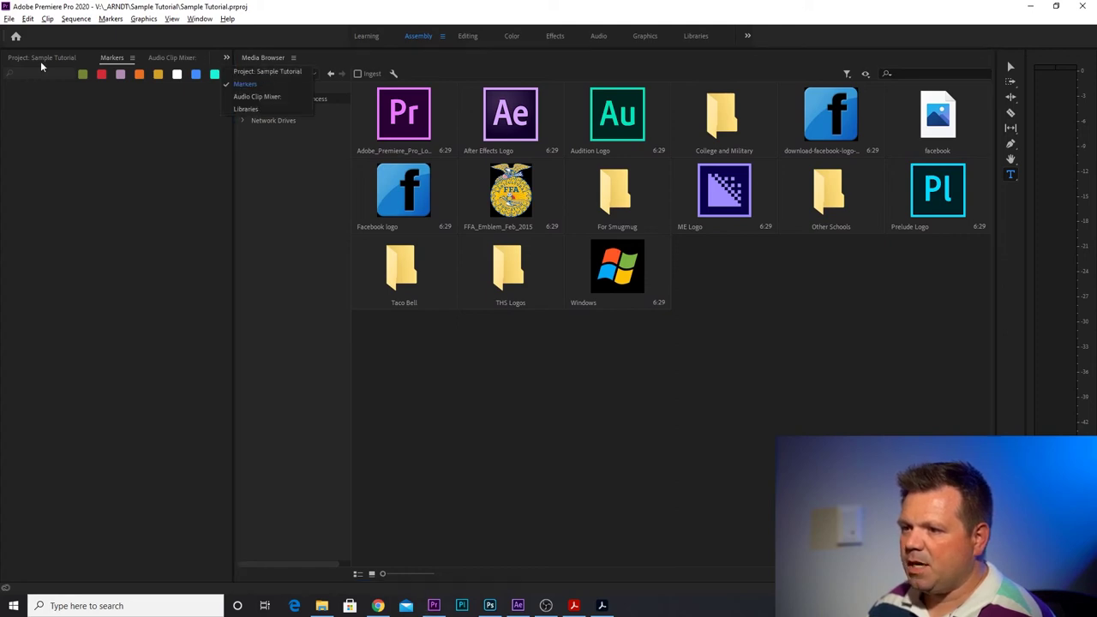
click(227, 59)
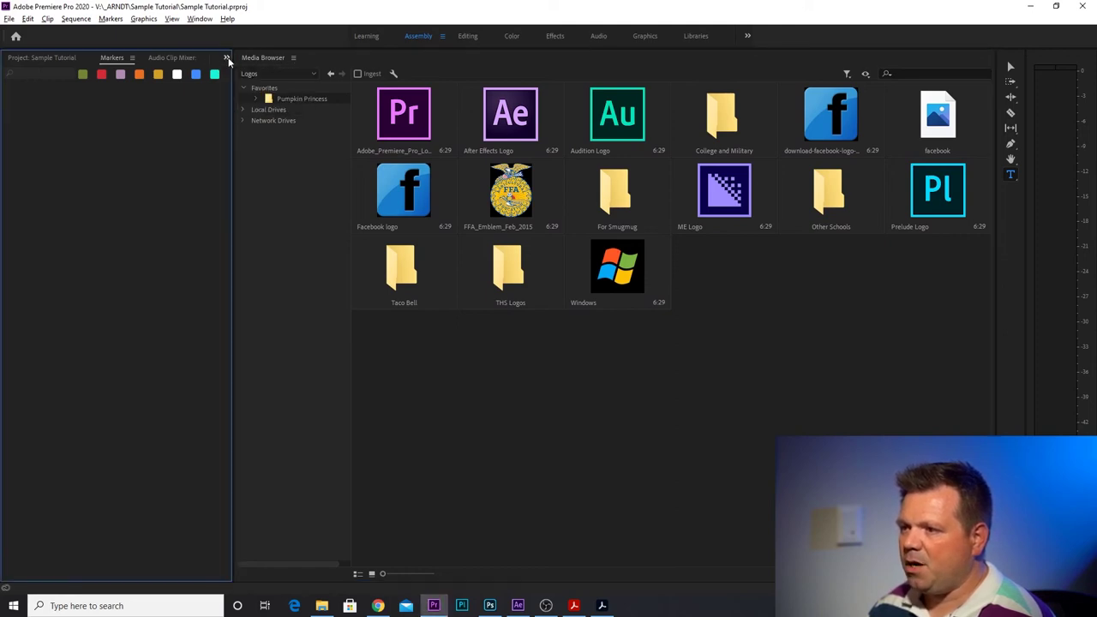
click(228, 59)
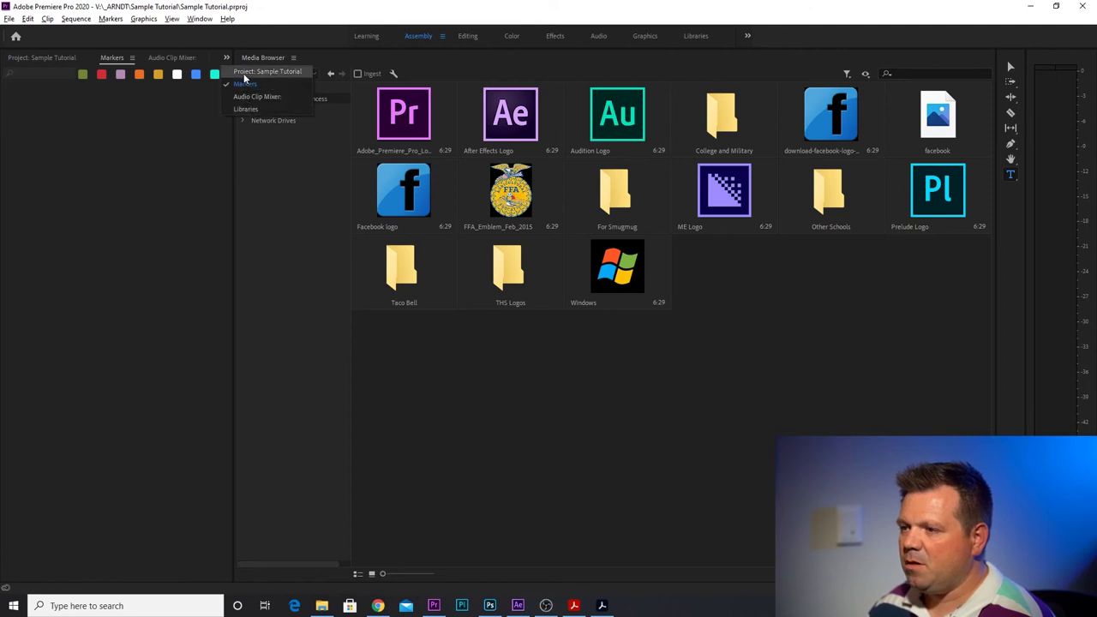
click(245, 73)
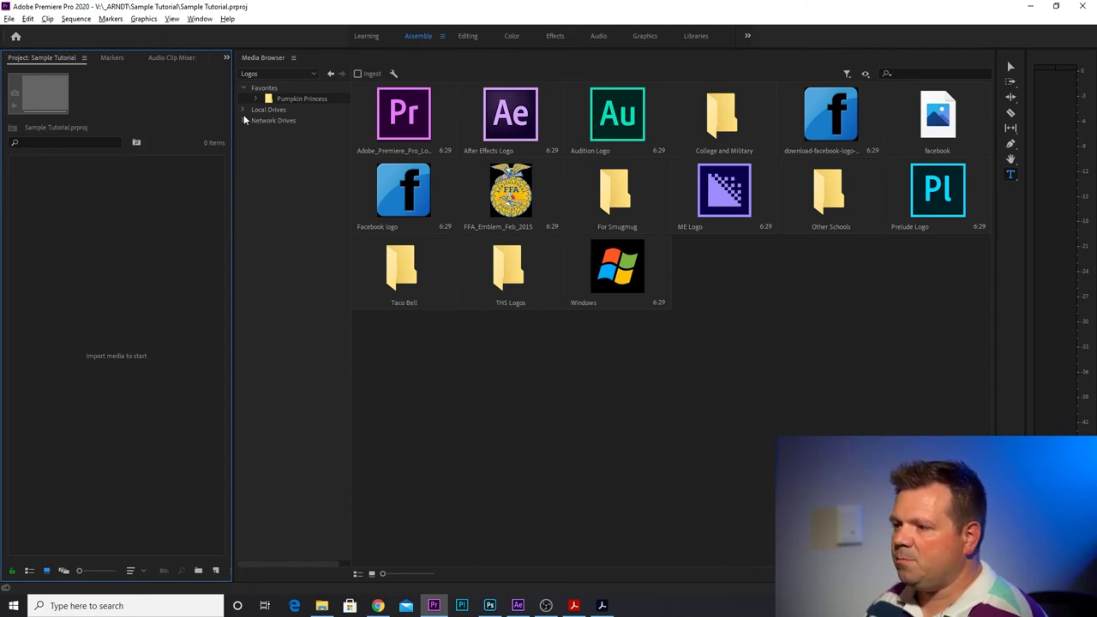
click(244, 88)
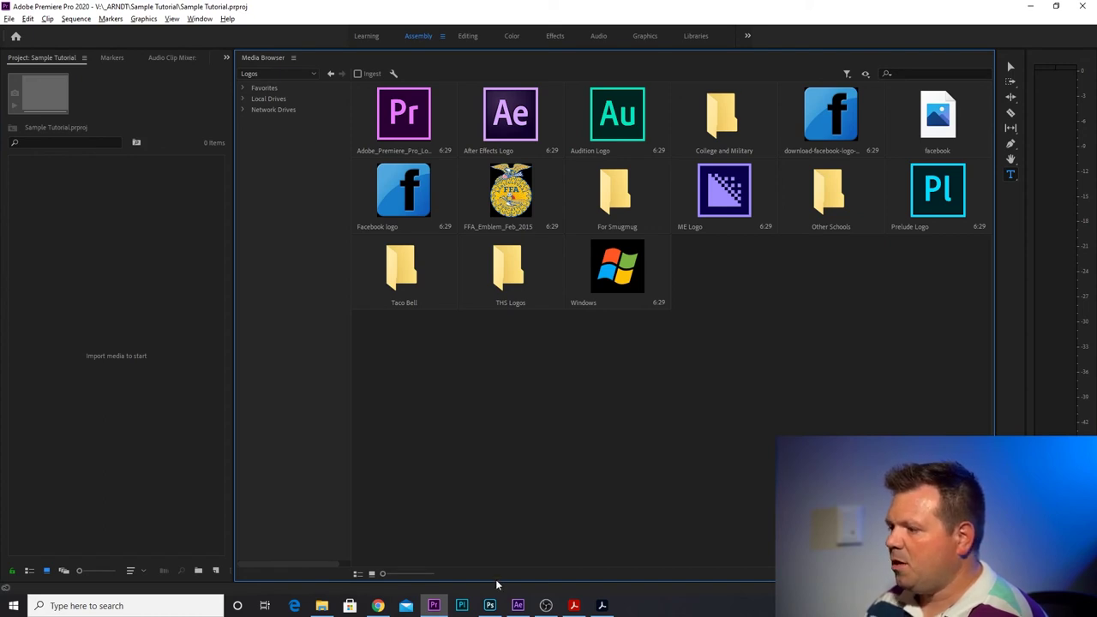
- Import Facebook logo.png by dragging it from the Media Browser into the Project panel
click(408, 184)
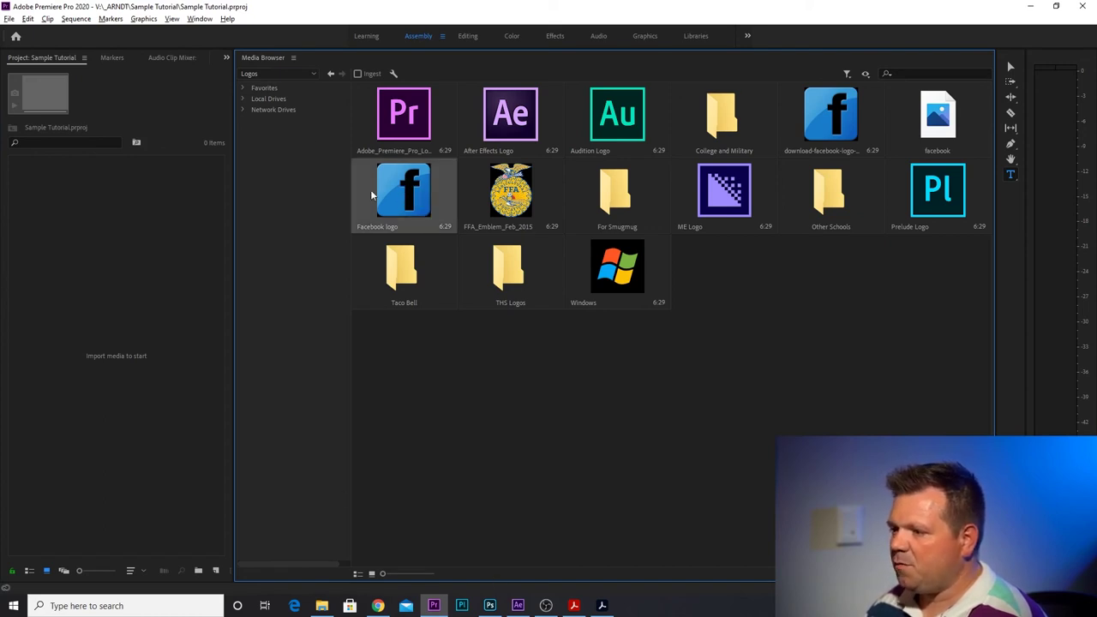
drag(370, 195, 88, 257)
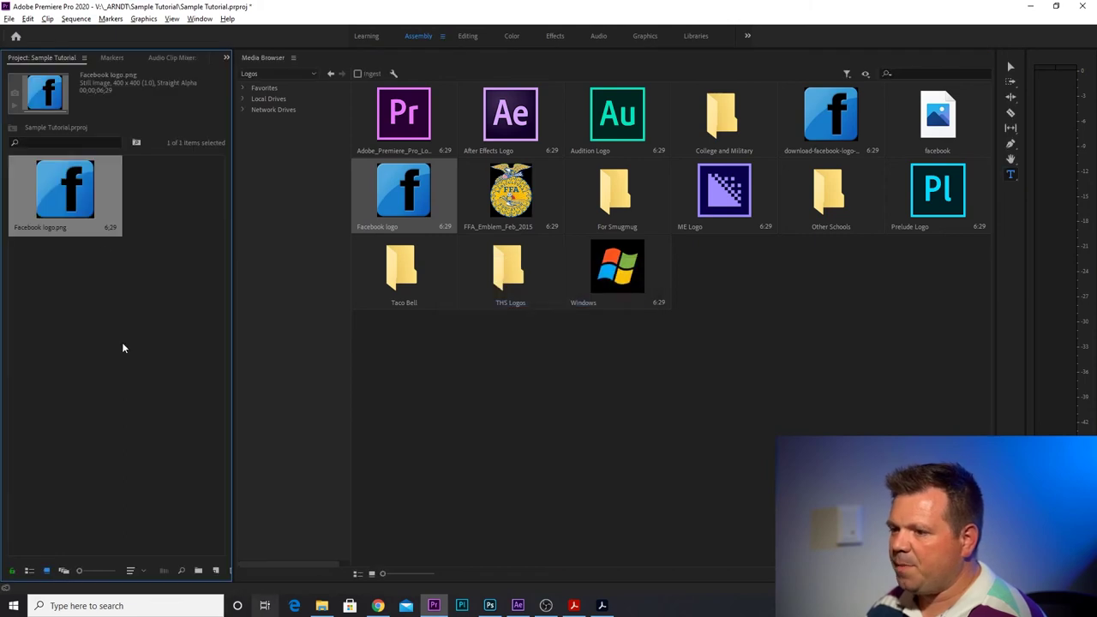
click(78, 368)
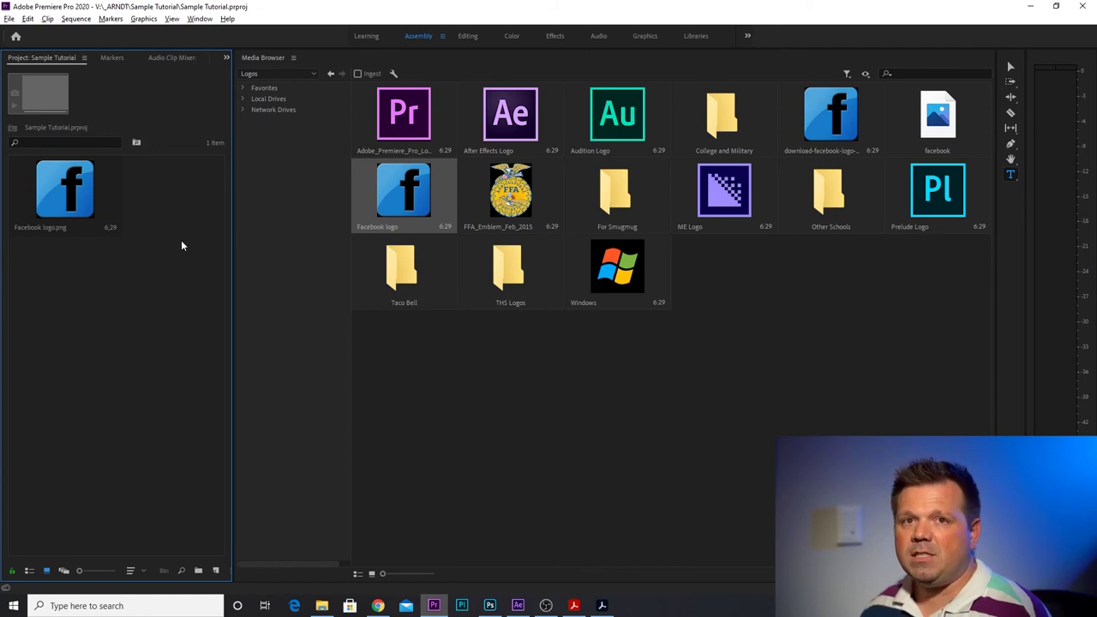
- Save the current layout as a new workspace named 'ARNDT-Assembly'
click(197, 19)
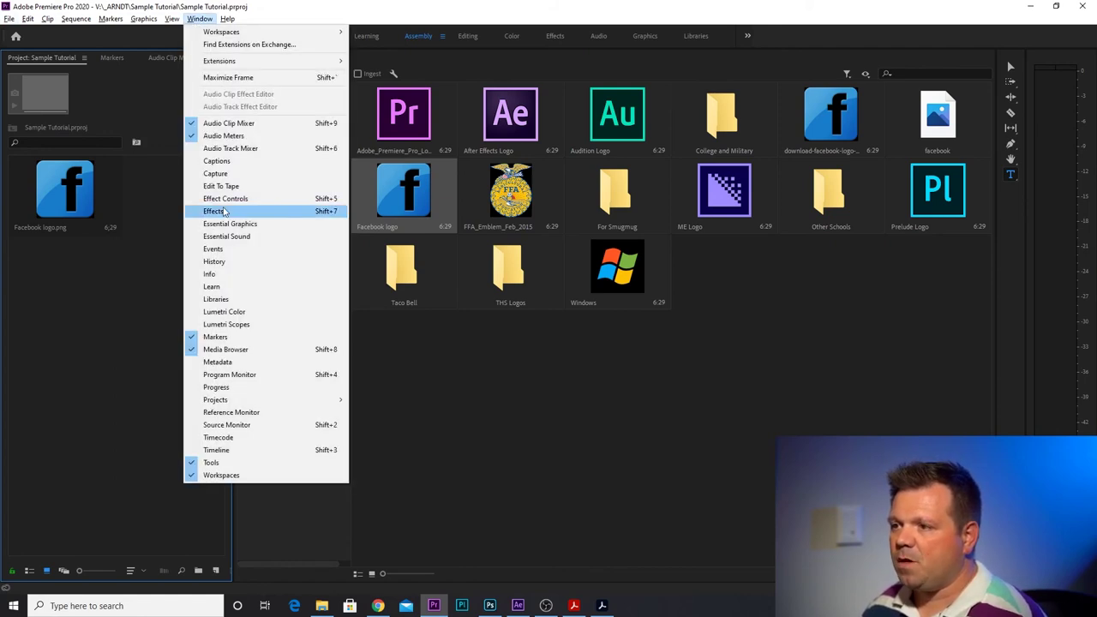
click(199, 20)
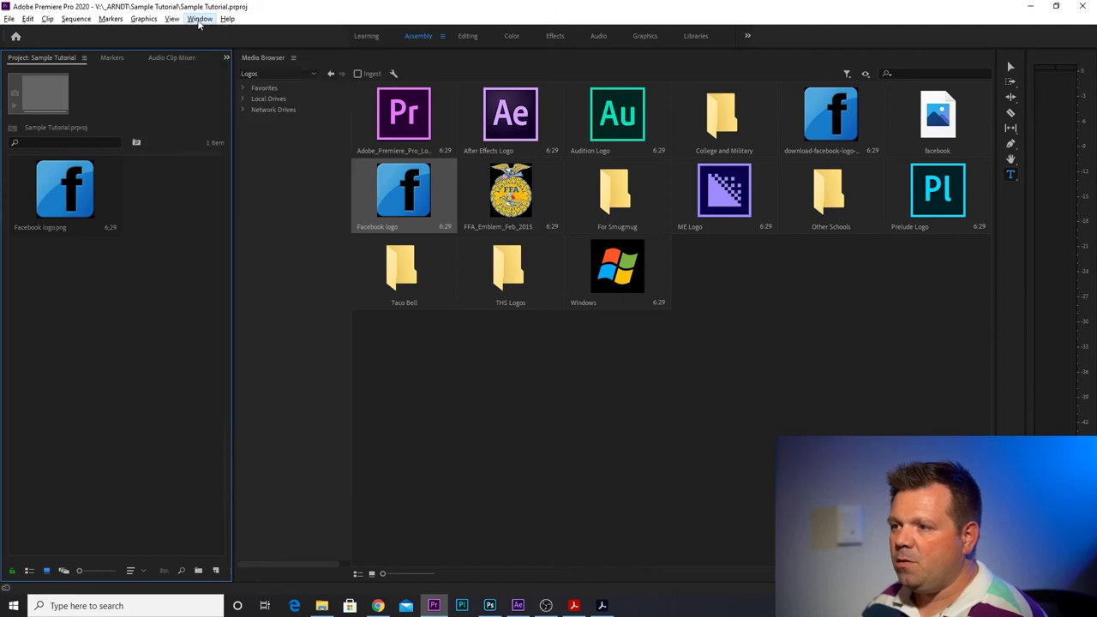
click(199, 19)
mouse_move(209, 33)
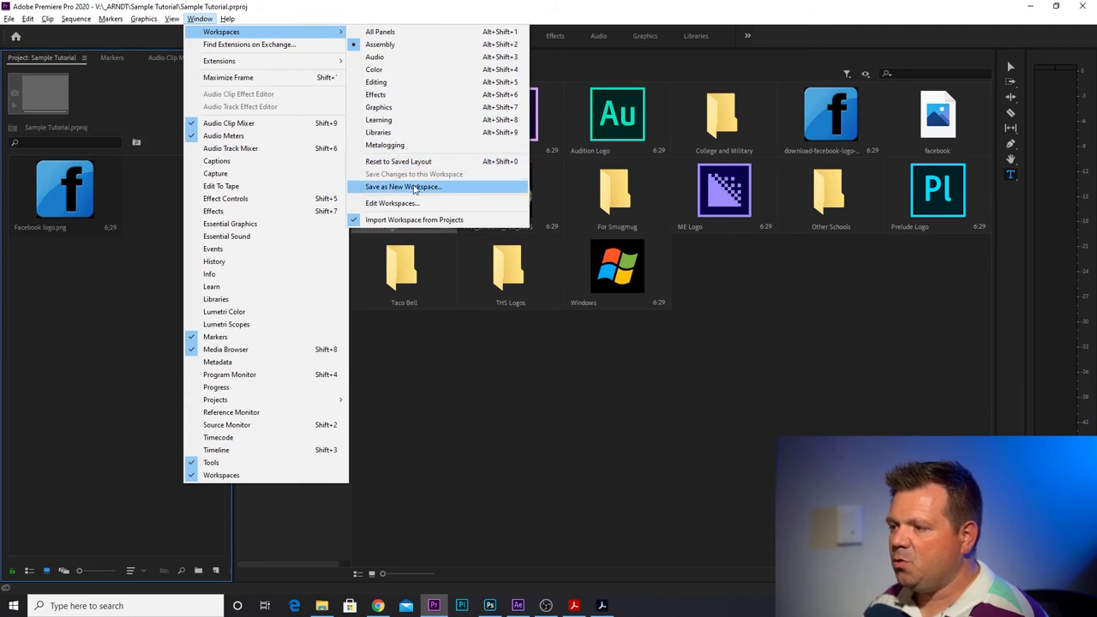
click(415, 187)
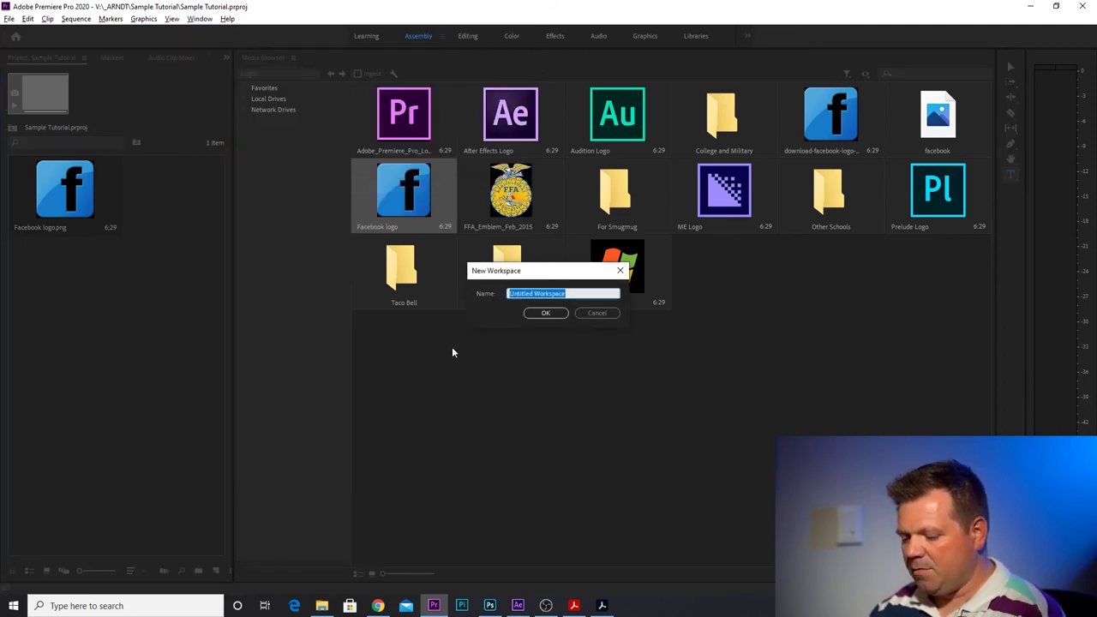
text(ARNDT)
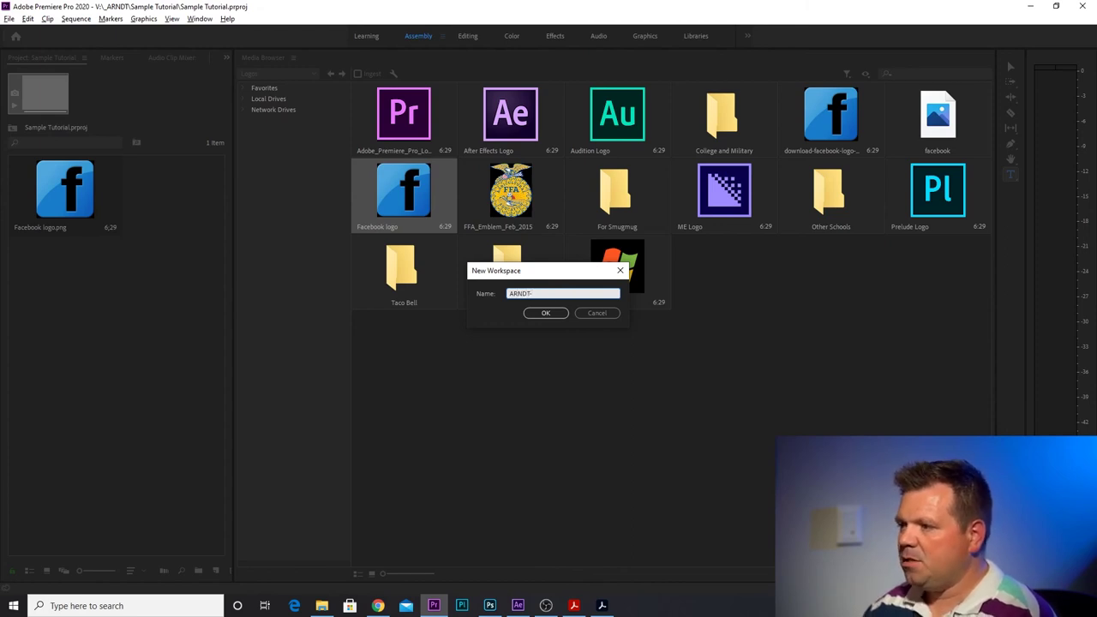
text(-Asse)
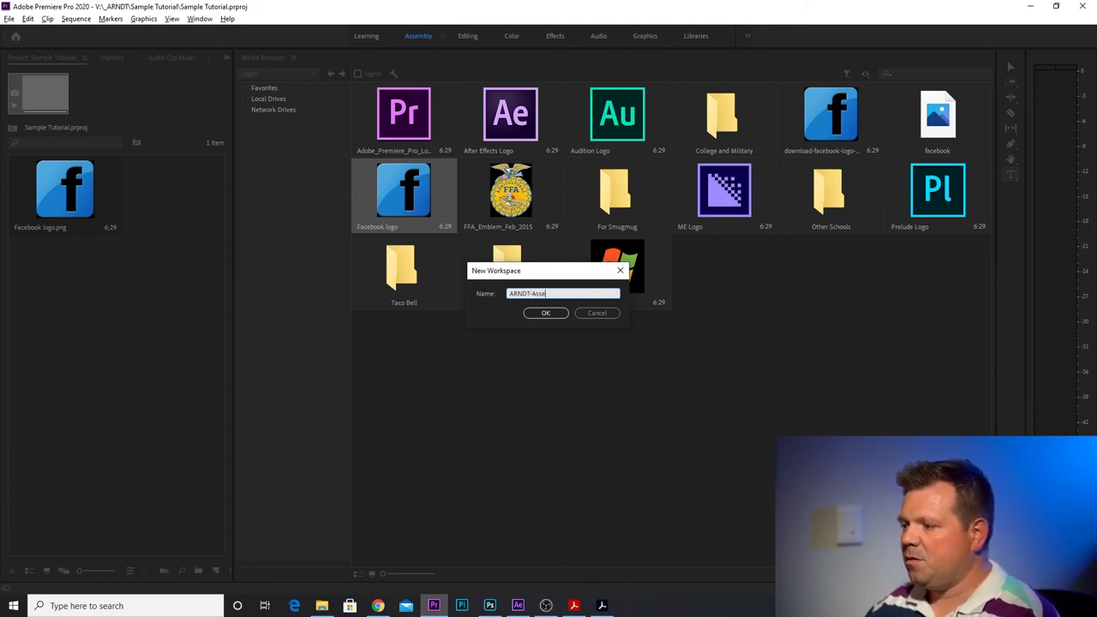
text(mbly)
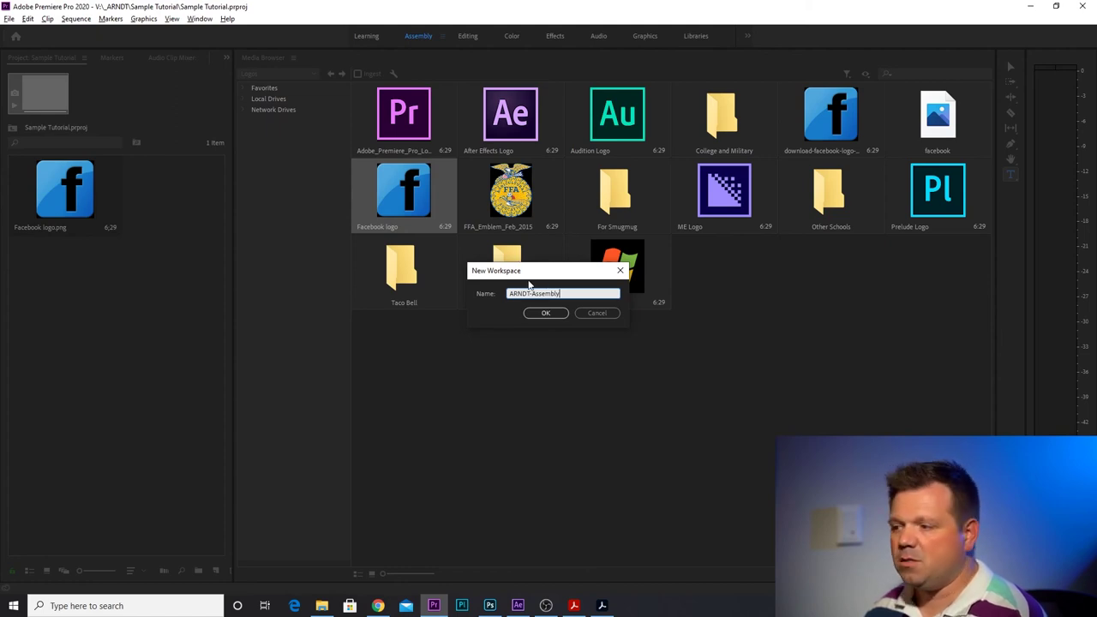
click(540, 315)
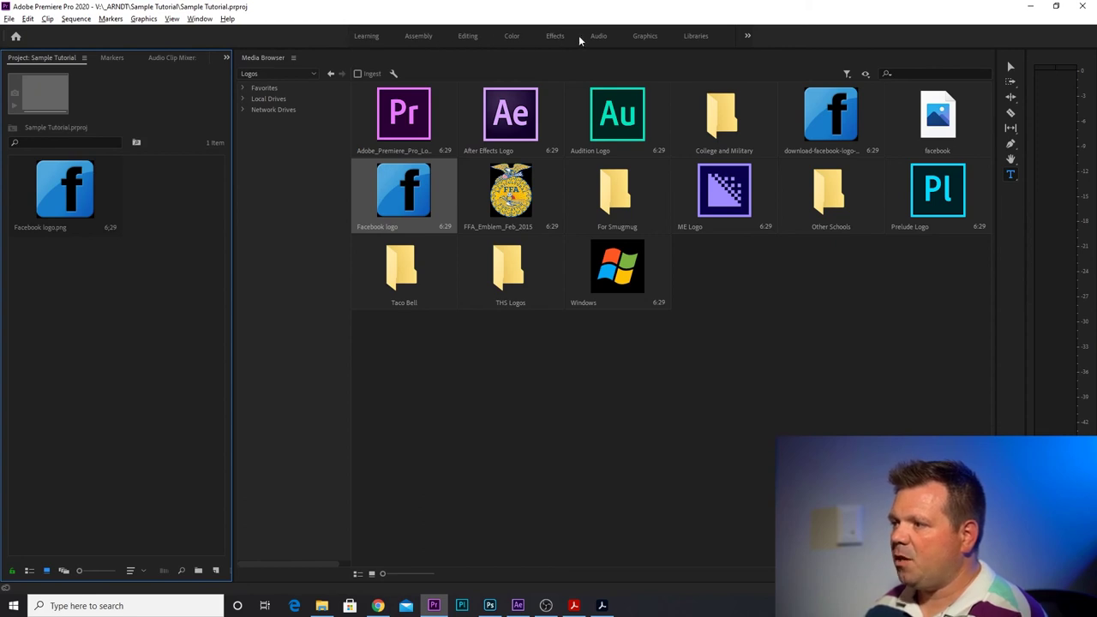
- Switch to Editing and back to ARNDT-Assembly to confirm the Project and Media Browser layout returns
click(748, 36)
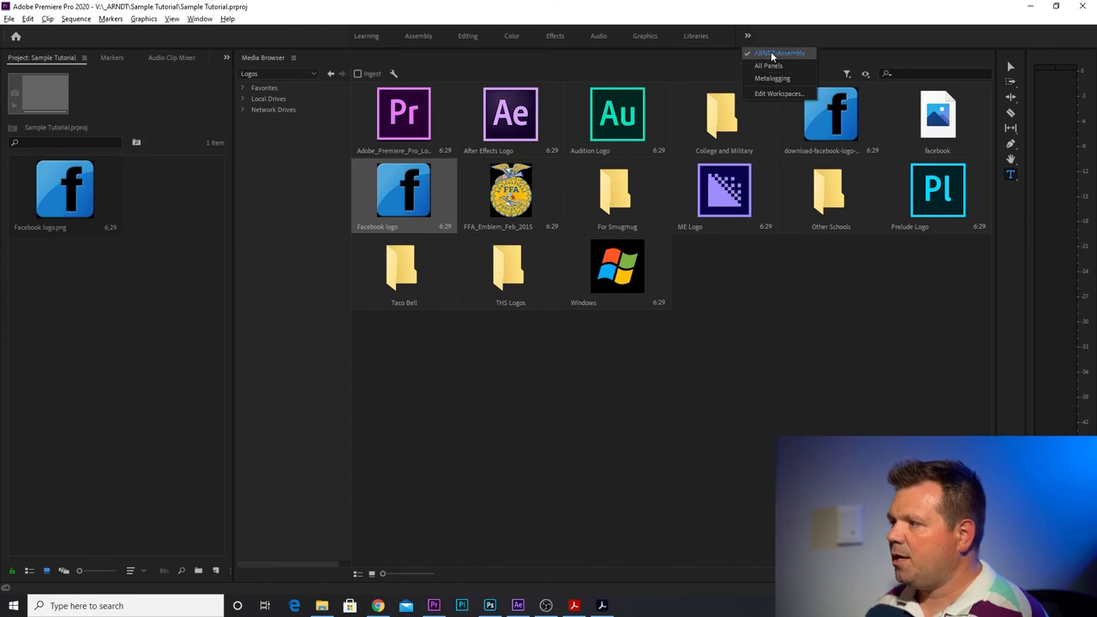
click(467, 36)
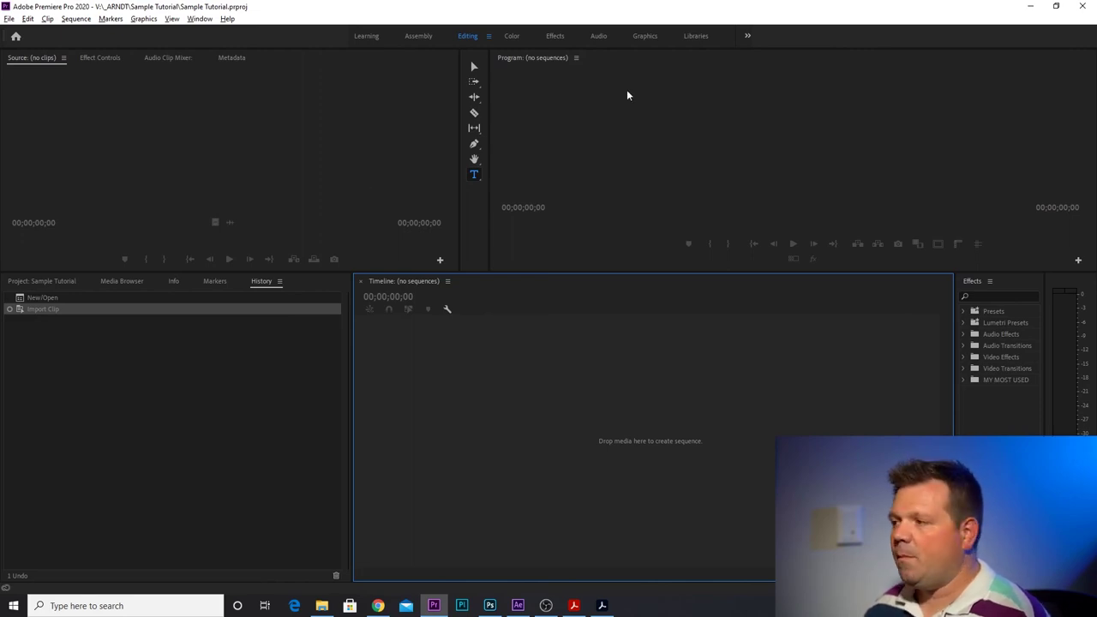
click(747, 36)
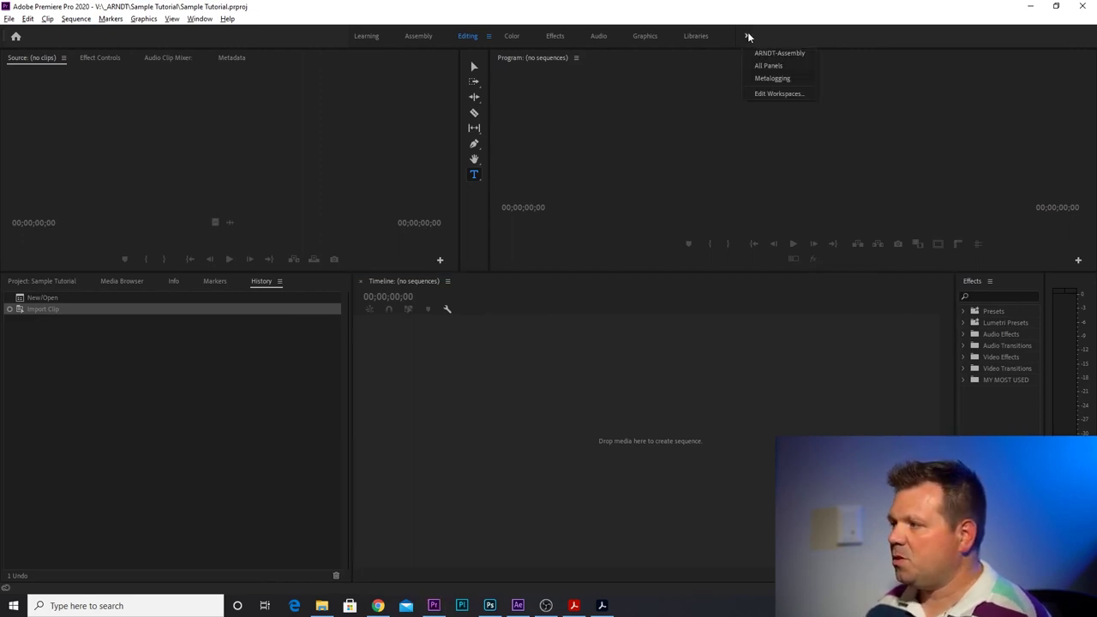
click(767, 54)
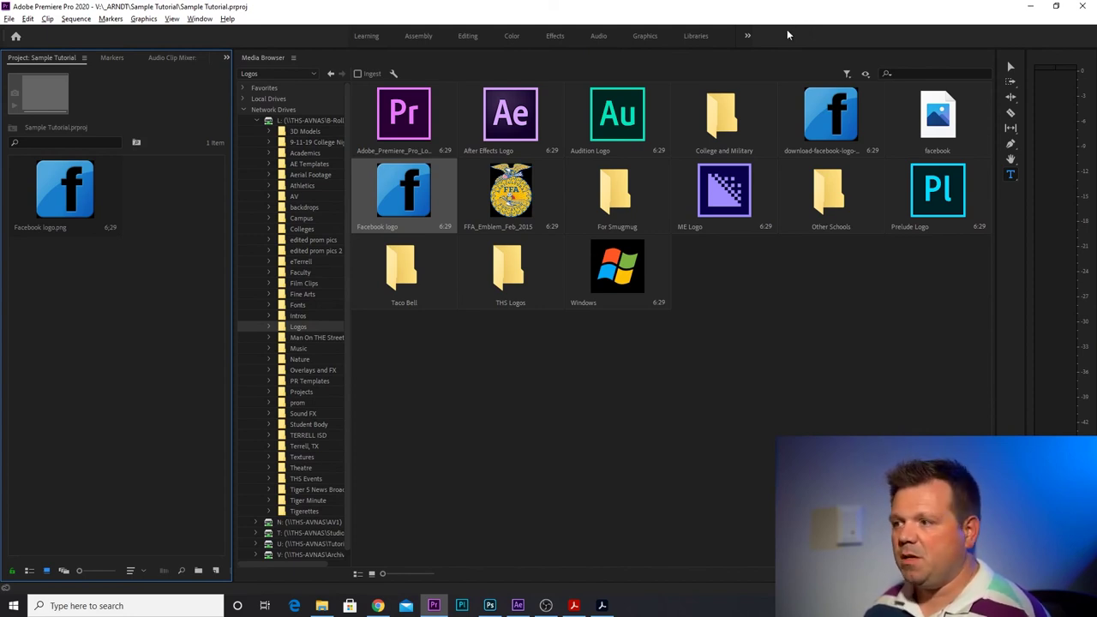
click(607, 396)
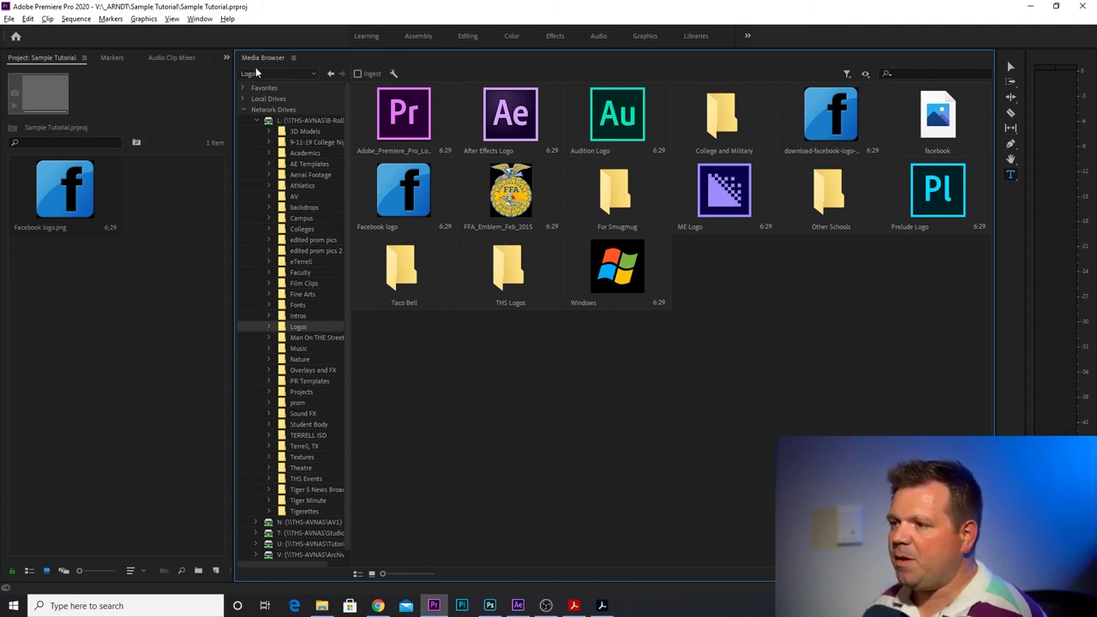
- Close the Media Browser panel, then reset ARNDT-Assembly to its saved layout to bring it back
click(293, 58)
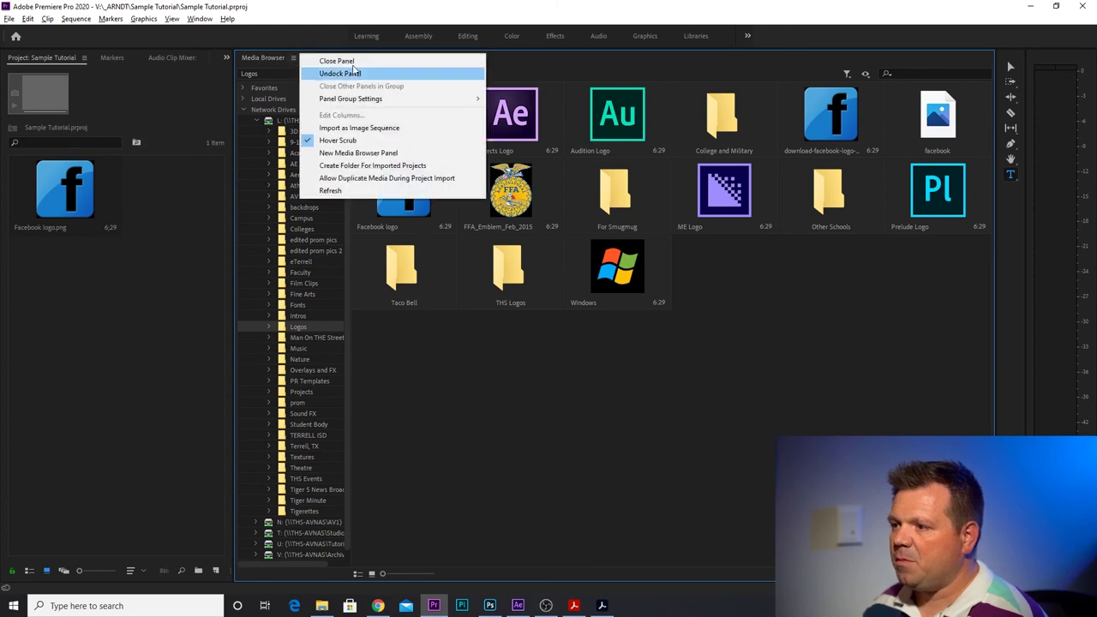
click(343, 60)
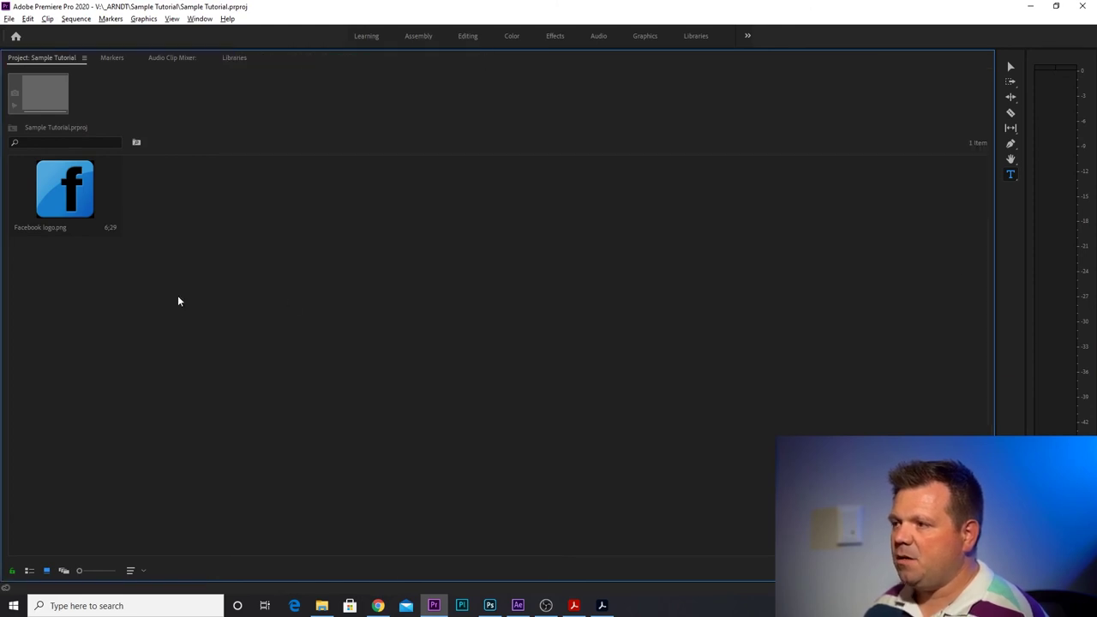
click(200, 18)
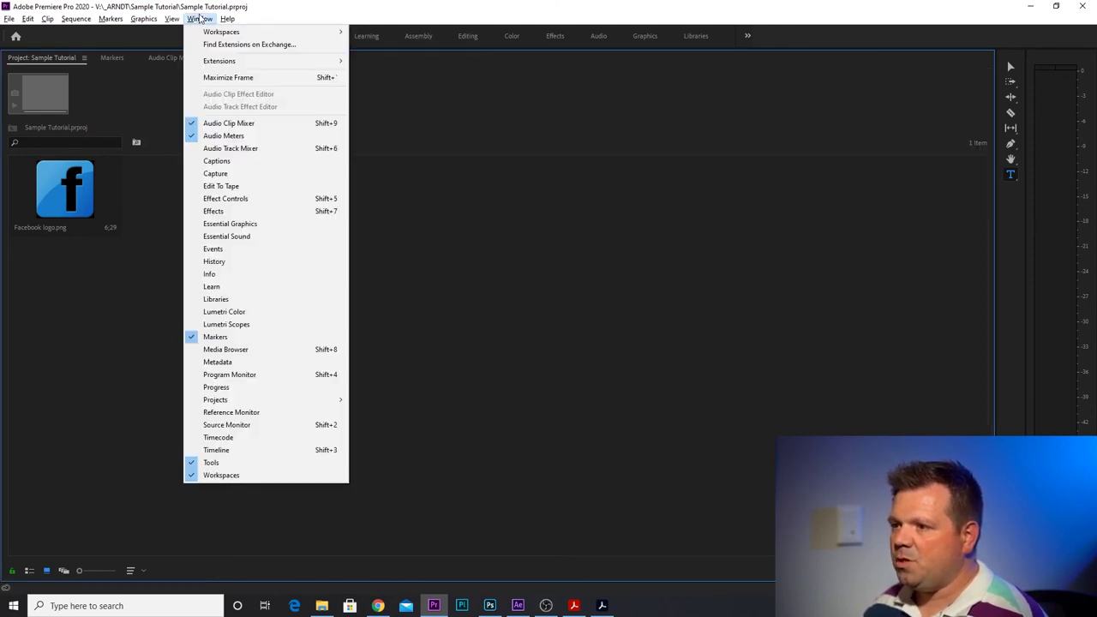
mouse_move(210, 31)
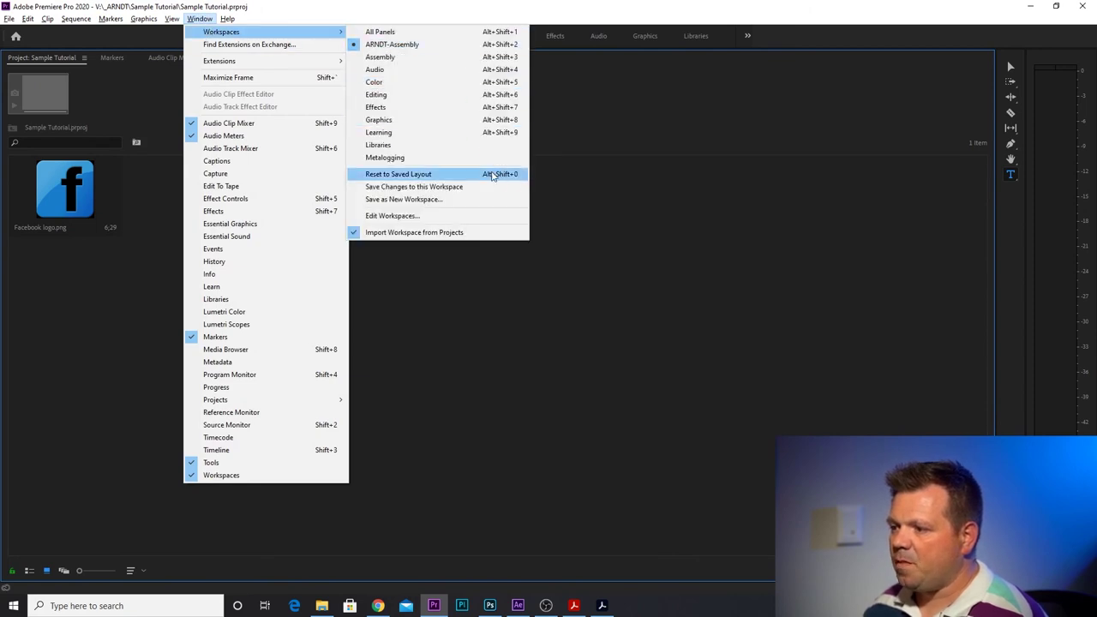
click(406, 179)
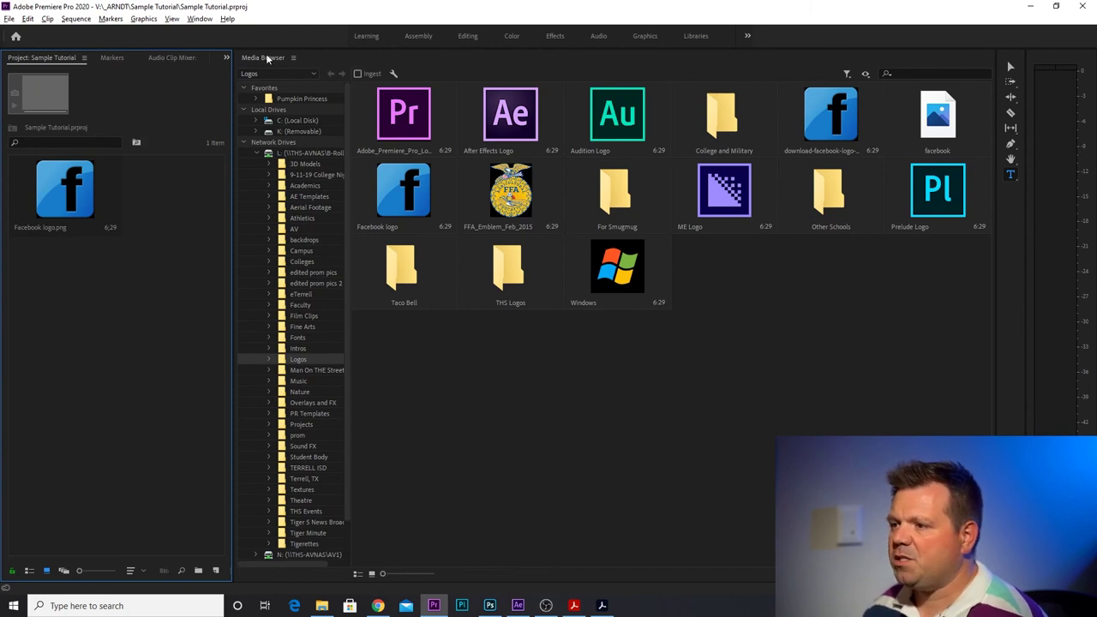
- Dock the Media Browser below the Project panel, save the change to ARNDT-Assembly, and keep that workspace active
drag(269, 88, 177, 568)
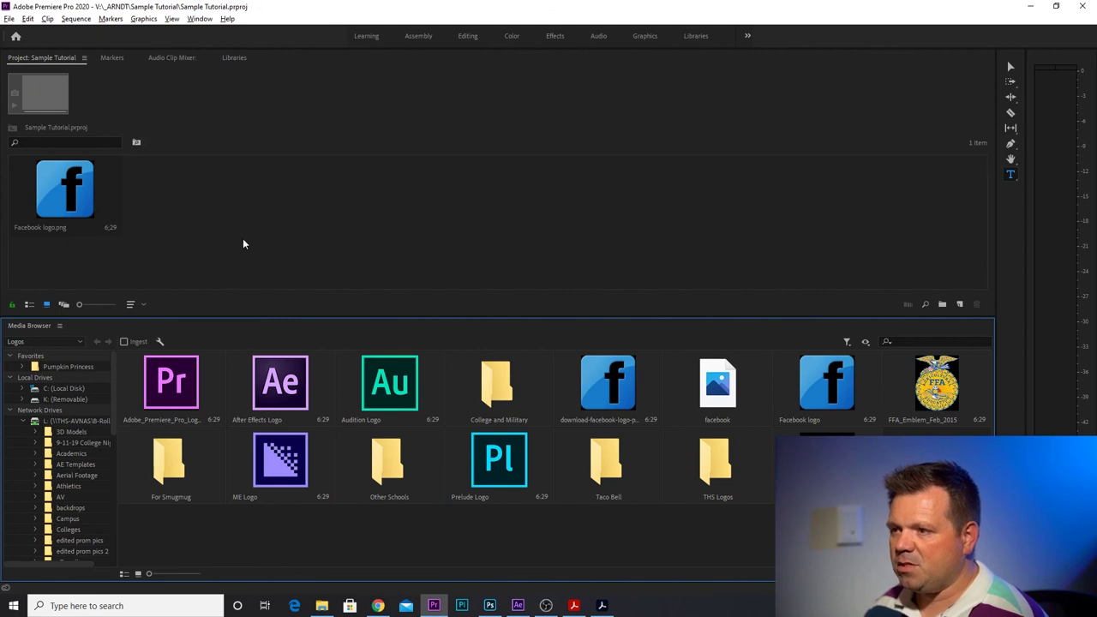
click(198, 19)
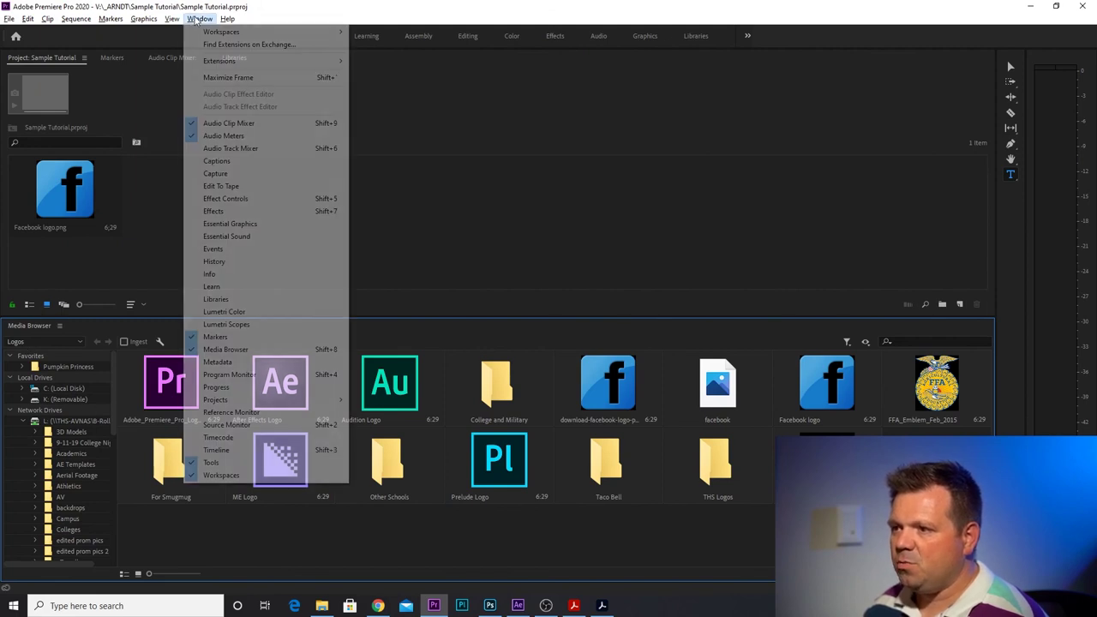
mouse_move(334, 32)
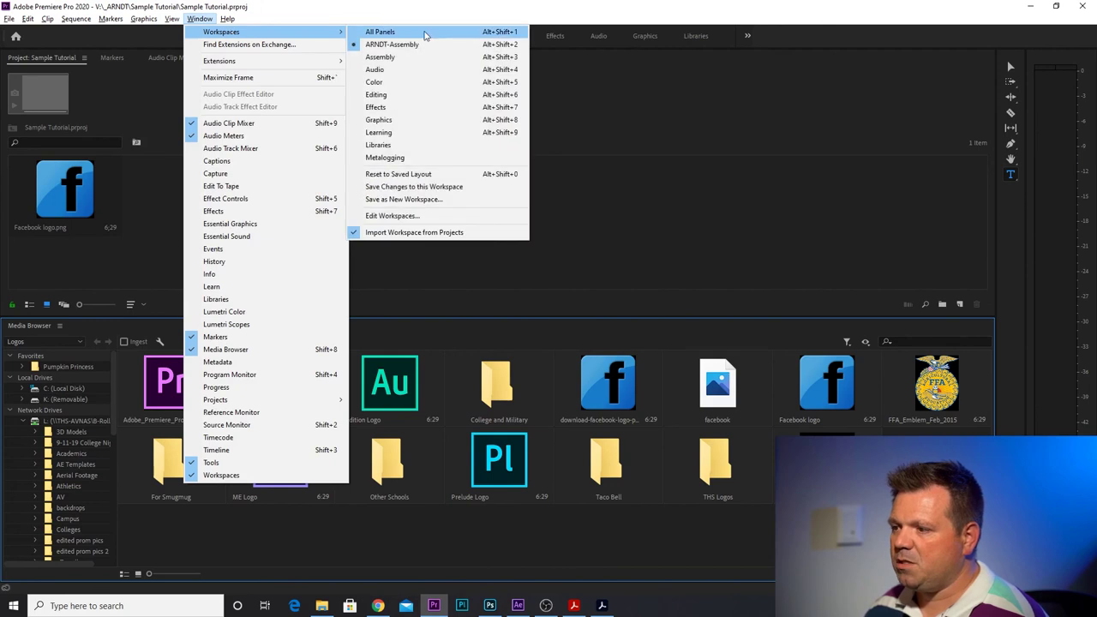
click(448, 188)
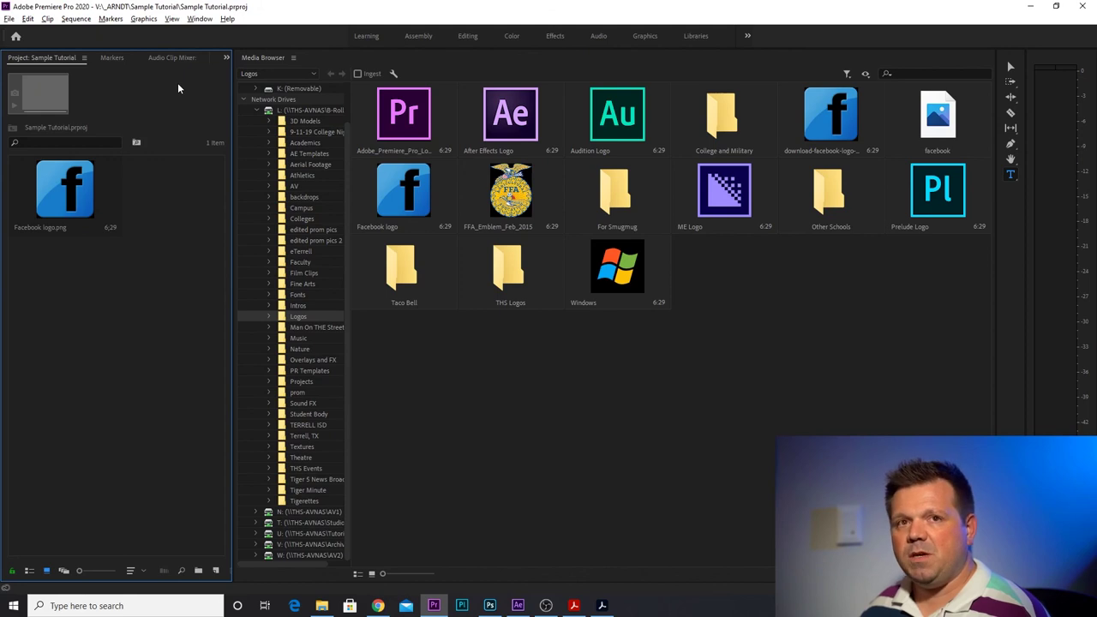
click(747, 37)
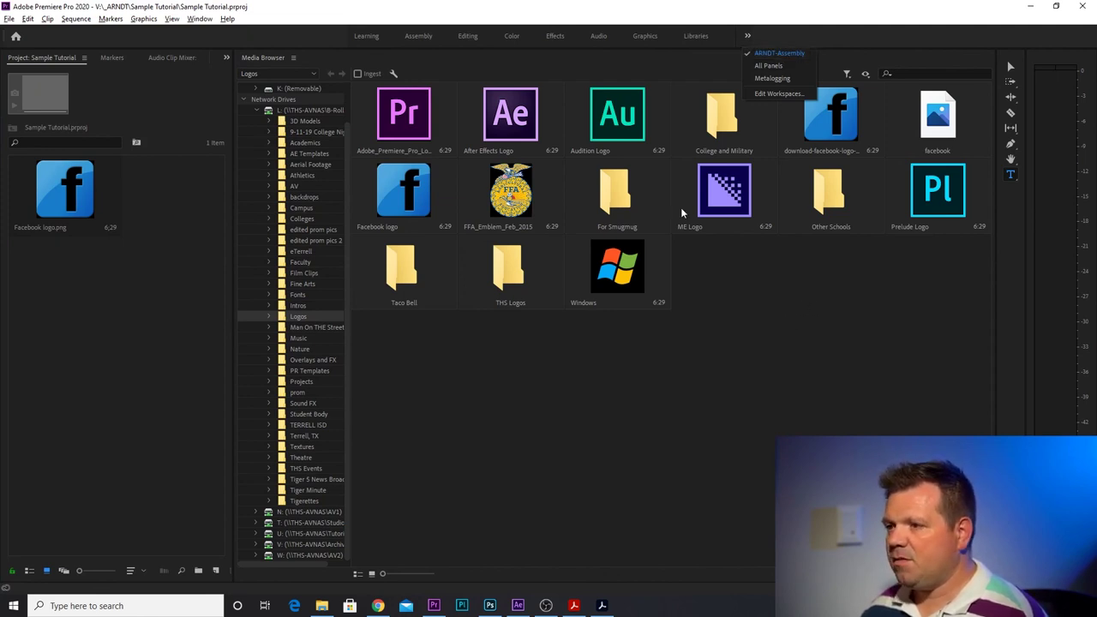
click(808, 53)
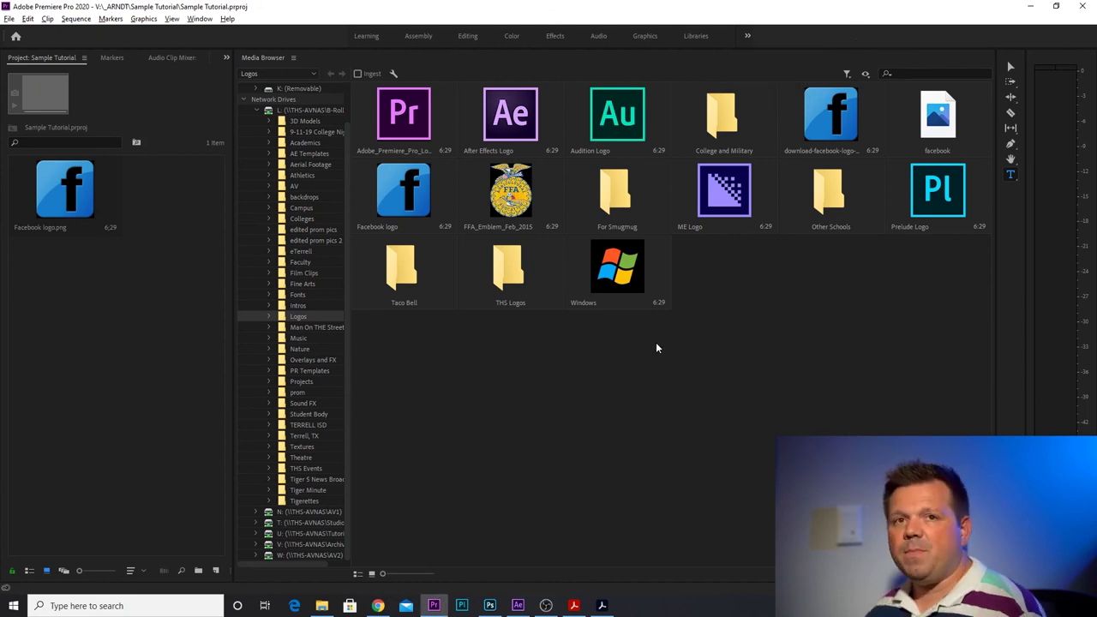